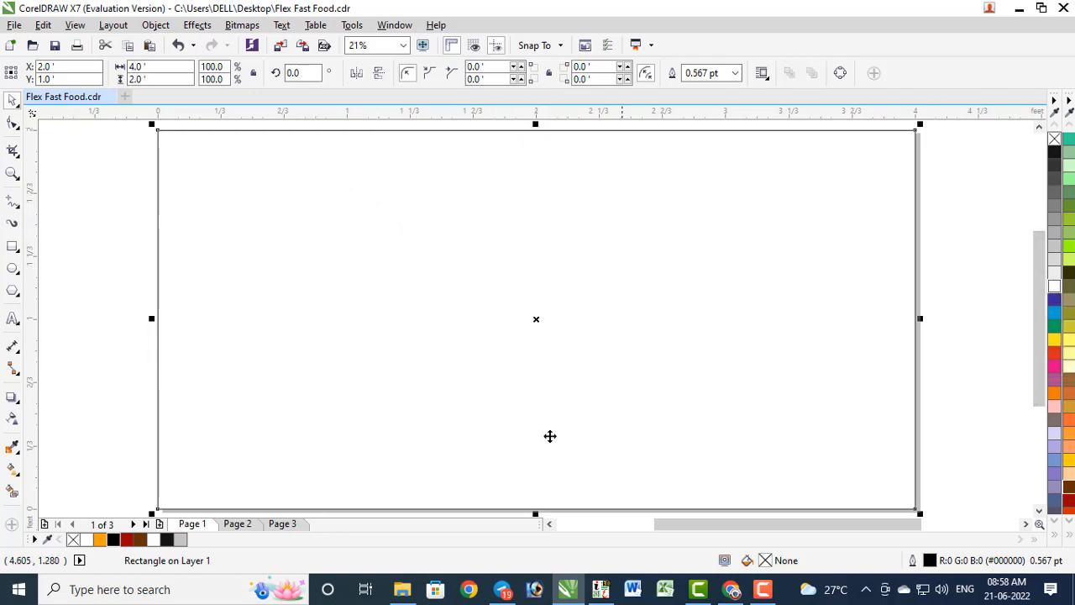
Fill the full-page rectangle white and make a centred copy of it, full width and 1.485 ft high.
{"action": "left_click", "coordinate": [157, 539]}
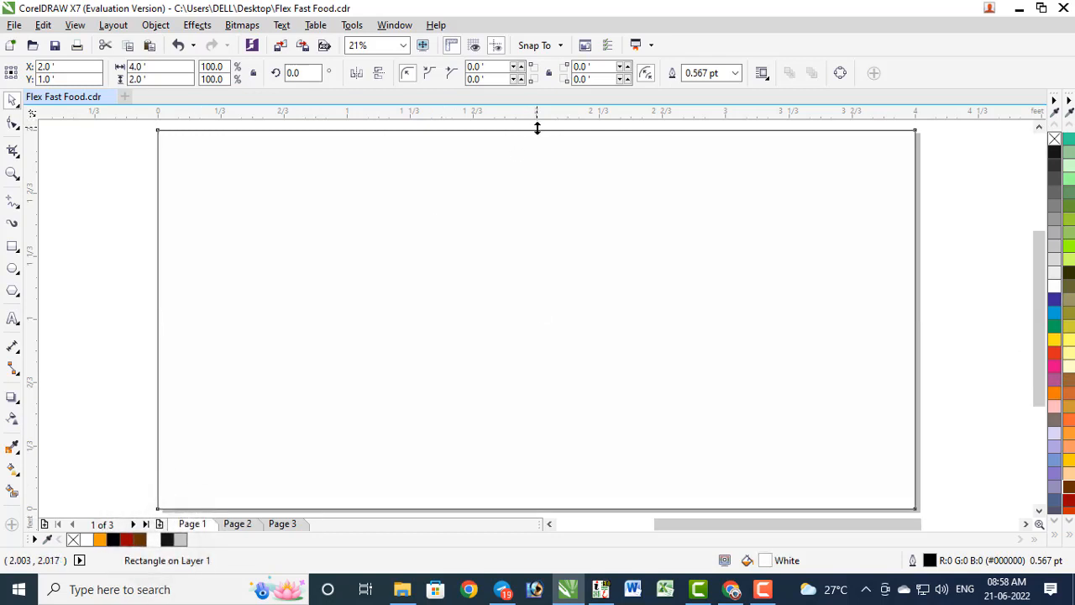
{"action": "left_click_drag", "start_coordinate": [537, 128], "coordinate": [542, 174]}
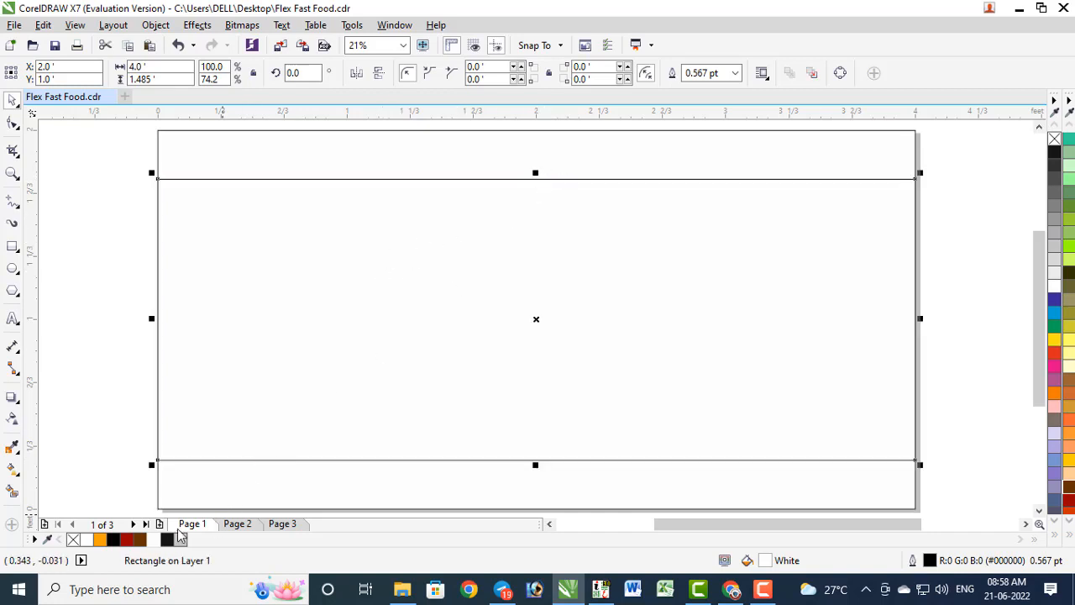
{"action": "left_click", "coordinate": [109, 379]}
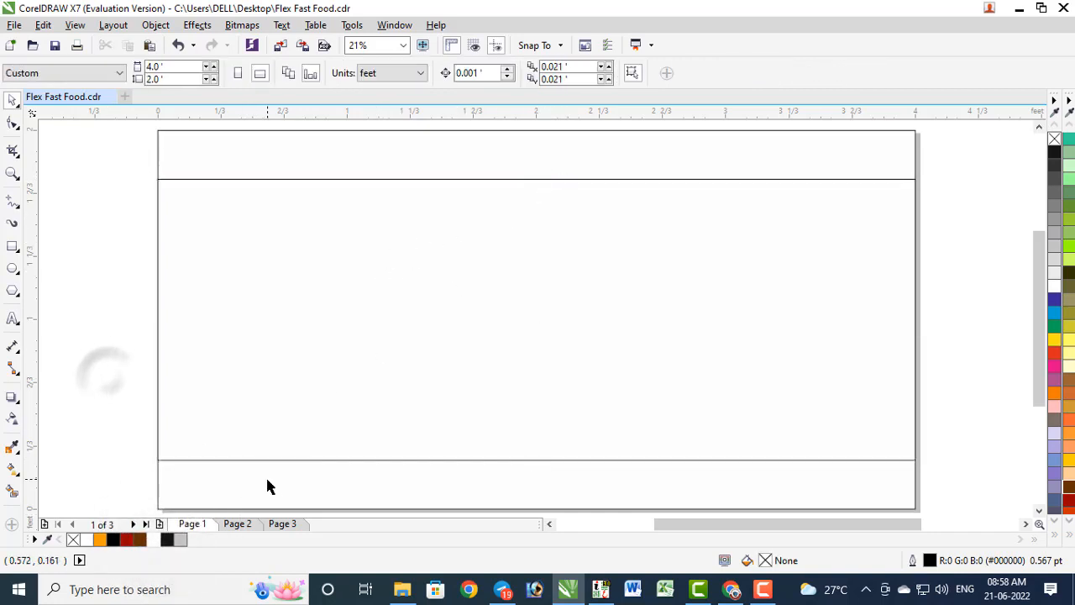
Make a full-height vertical stripe 0.28 ft wide from the page rectangle and repeat it at even gaps for seven stripes.
{"action": "left_click", "coordinate": [271, 487]}
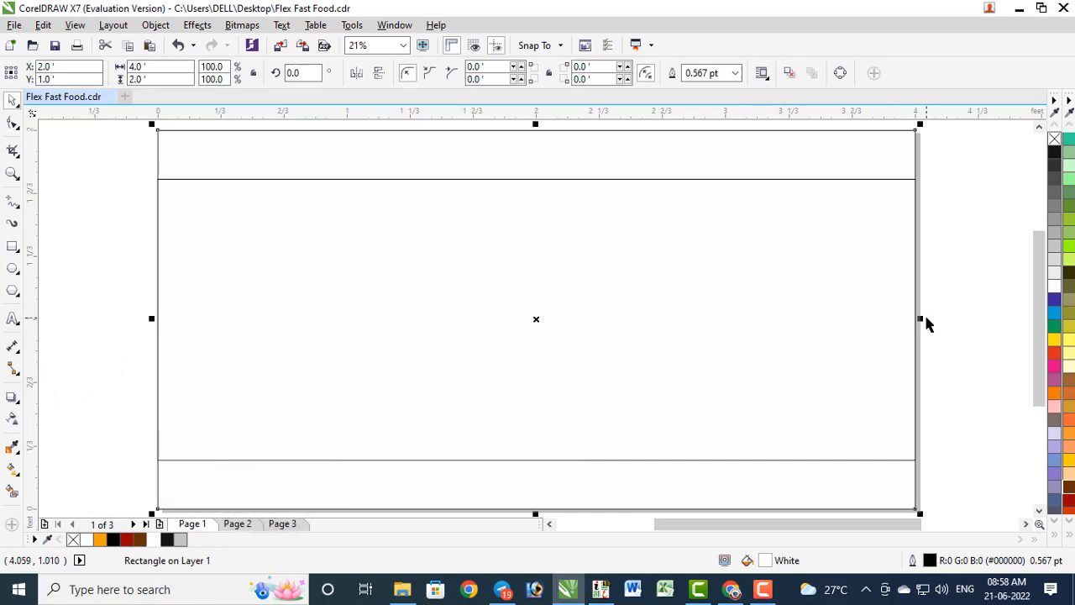
{"action": "left_click_drag", "start_coordinate": [921, 320], "coordinate": [257, 277]}
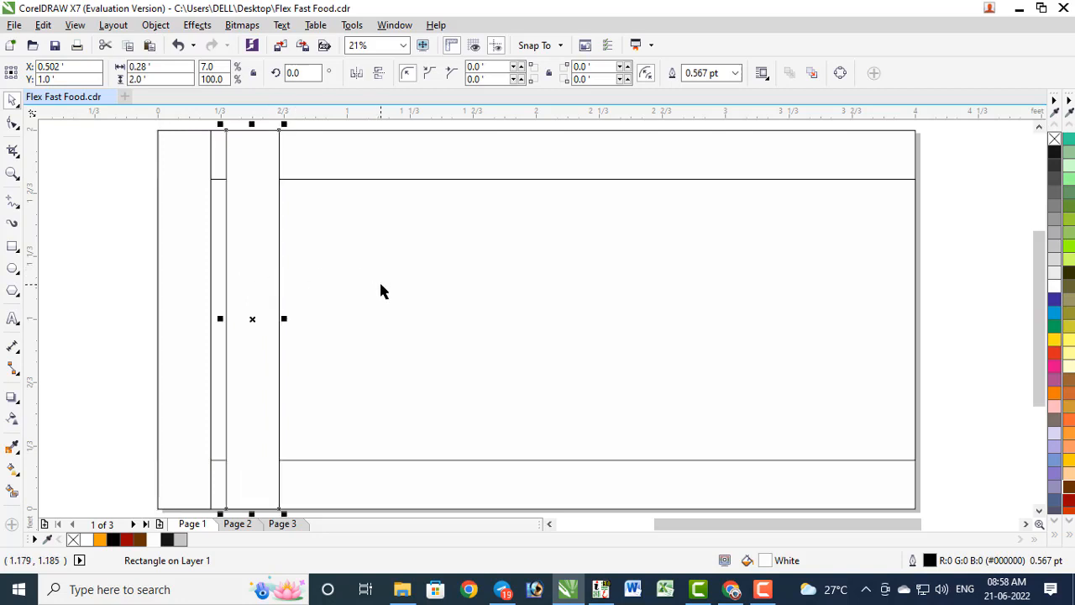
{"action": "key", "text": "ctrl+d"}
{"action": "key", "text": "ctrl+d"}
{"action": "key", "text": "ctrl+d"}
{"action": "key", "text": "ctrl+d"}
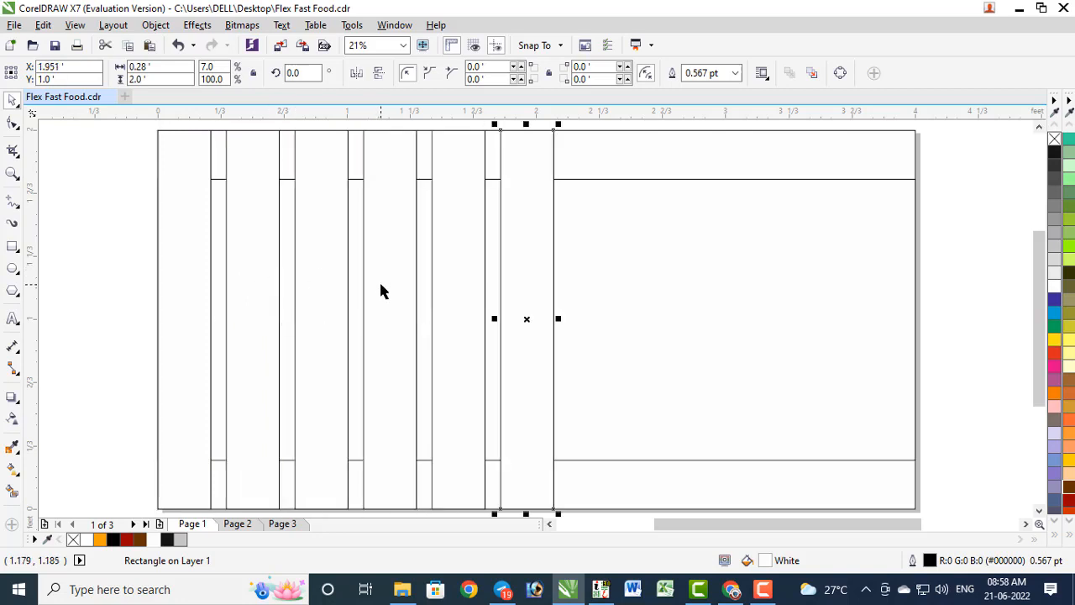
{"action": "key", "text": "ctrl+d"}
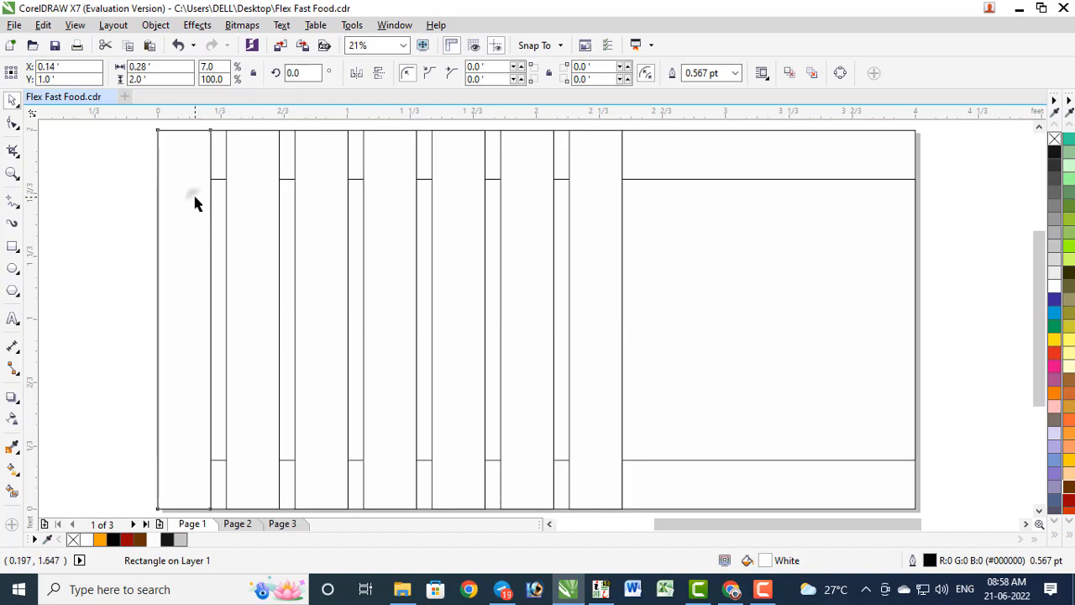
Stretch all seven vertical stripes together to a total width of 4 ft, reaching the page's right edge.
{"action": "left_click", "coordinate": [124, 132]}
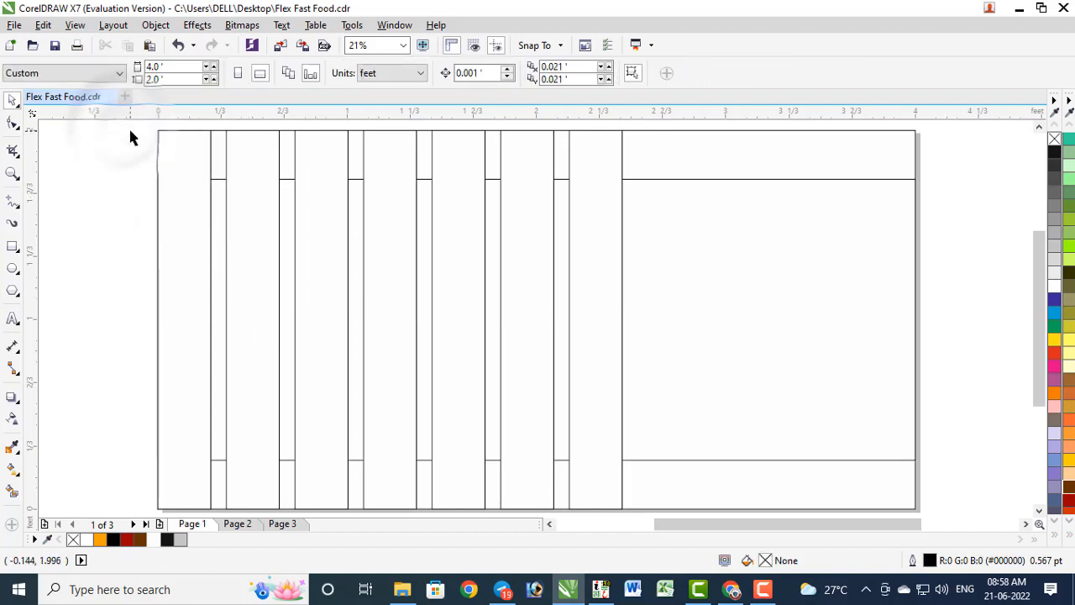
{"action": "left_click_drag", "start_coordinate": [129, 133], "coordinate": [629, 483]}
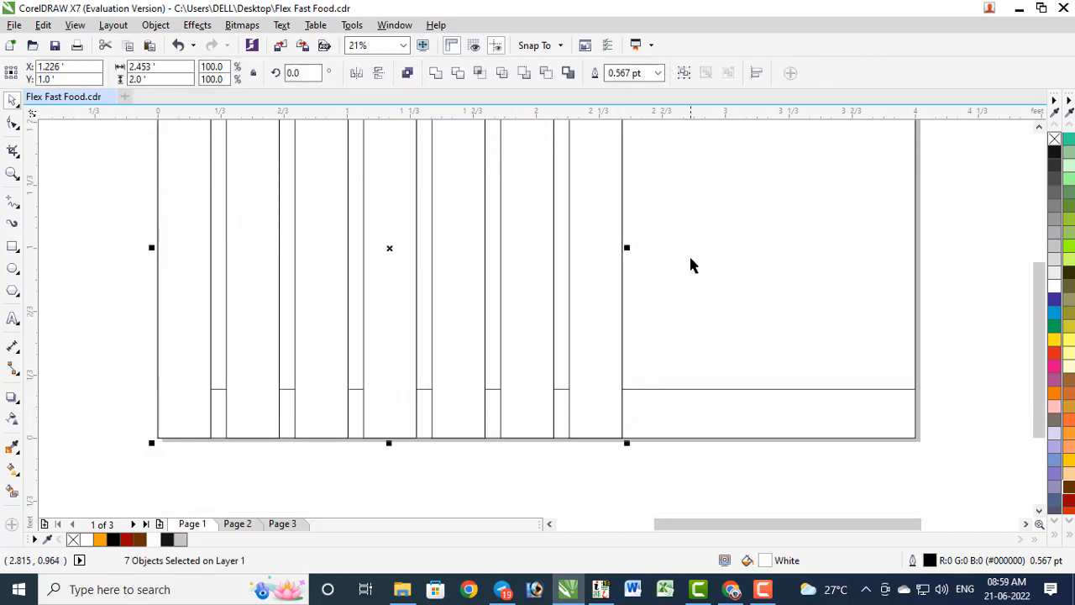
{"action": "scroll", "coordinate": [691, 265], "scroll_direction": "up", "scroll_amount": 1}
{"action": "left_click_drag", "start_coordinate": [625, 320], "coordinate": [916, 380]}
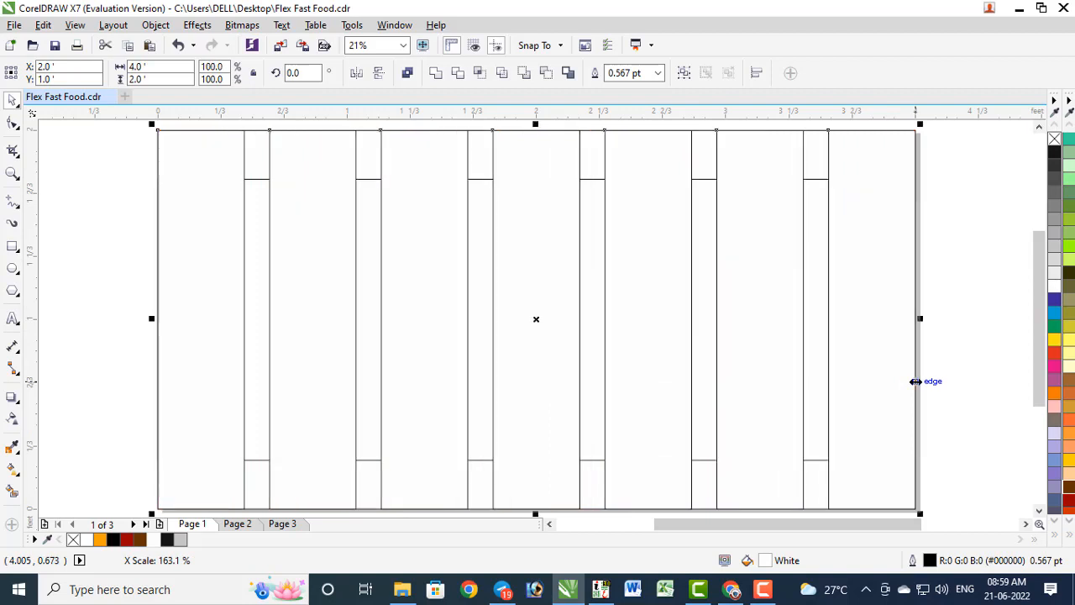
{"action": "left_click", "coordinate": [956, 403]}
Bring the horizontal middle rectangle in front of the vertical stripes.
{"action": "left_click", "coordinate": [262, 183]}
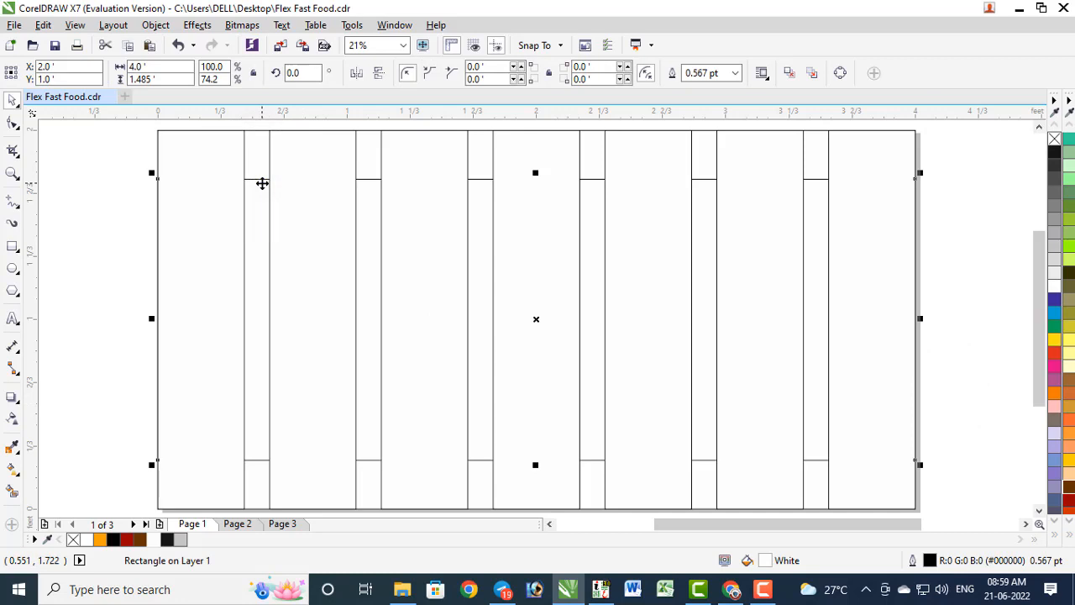
{"action": "key", "text": "ctrl+Home"}
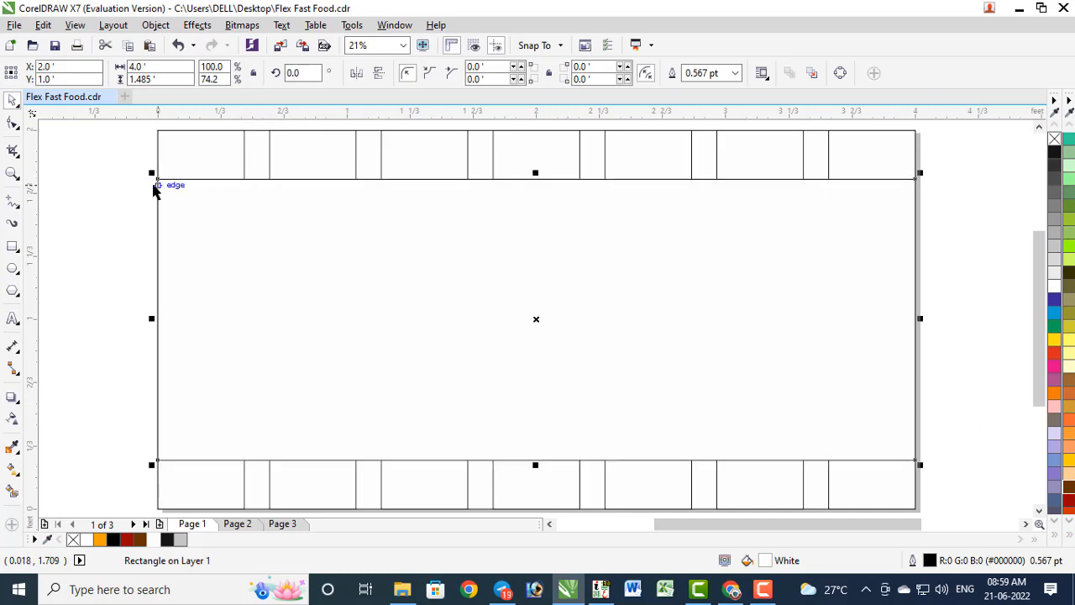
{"action": "left_click", "coordinate": [127, 185]}
Fill the first, third, fifth and seventh stripes with Walnut brown (#663300).
{"action": "left_click", "coordinate": [213, 161]}
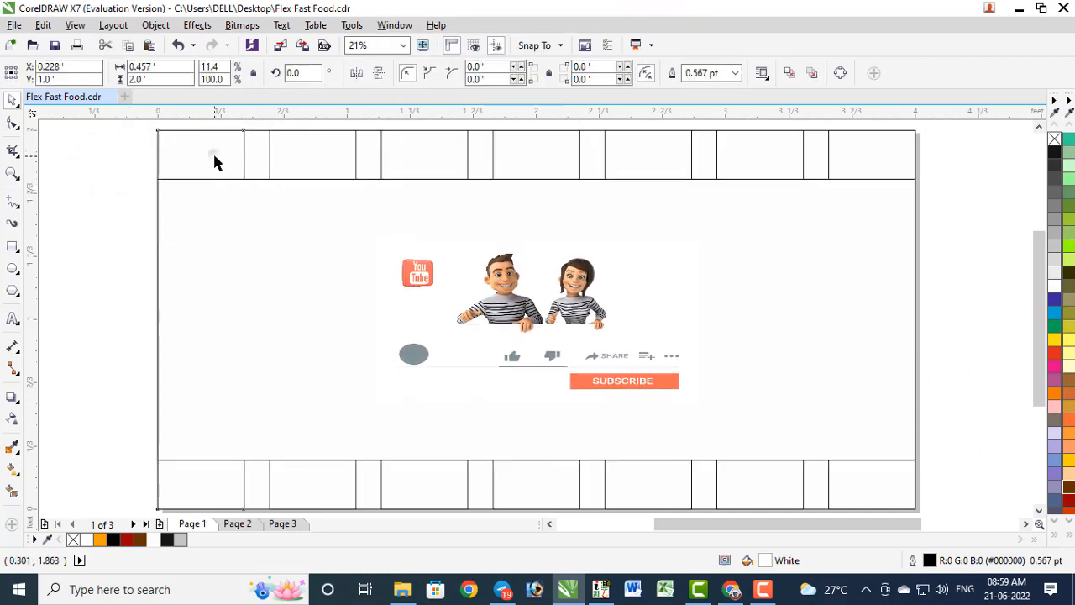
{"action": "left_click", "coordinate": [140, 540]}
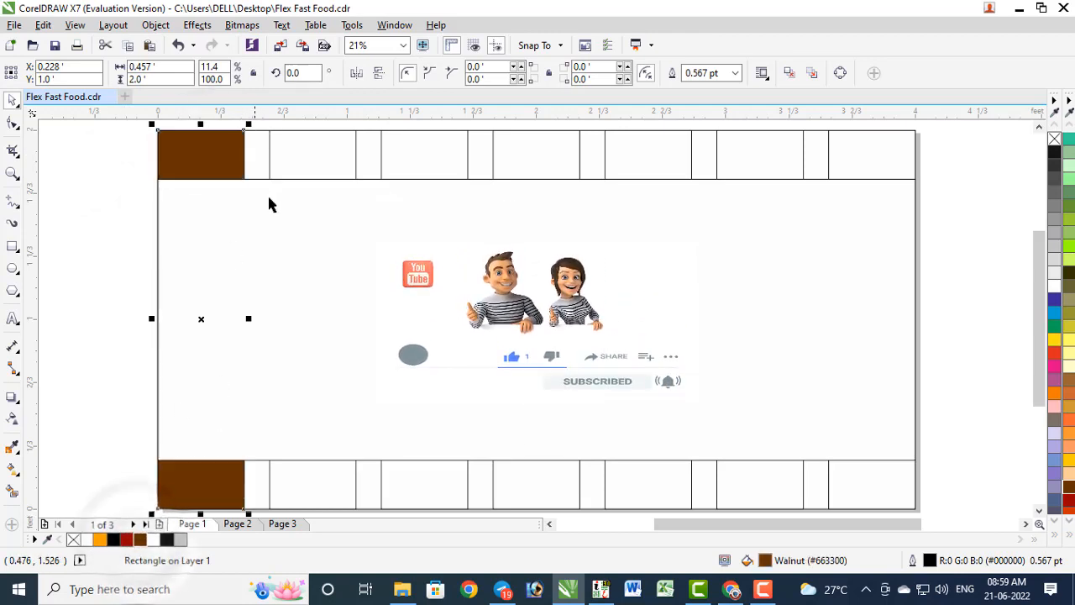
{"action": "left_click", "coordinate": [409, 142]}
{"action": "left_click", "coordinate": [634, 157], "text": "shift"}
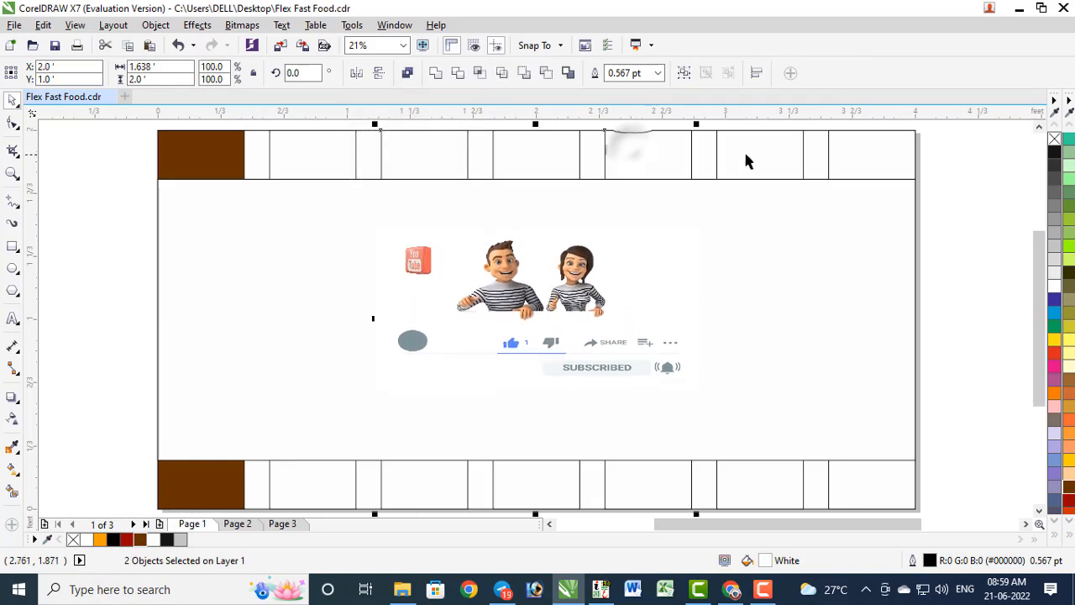
{"action": "left_click", "coordinate": [852, 156], "text": "shift"}
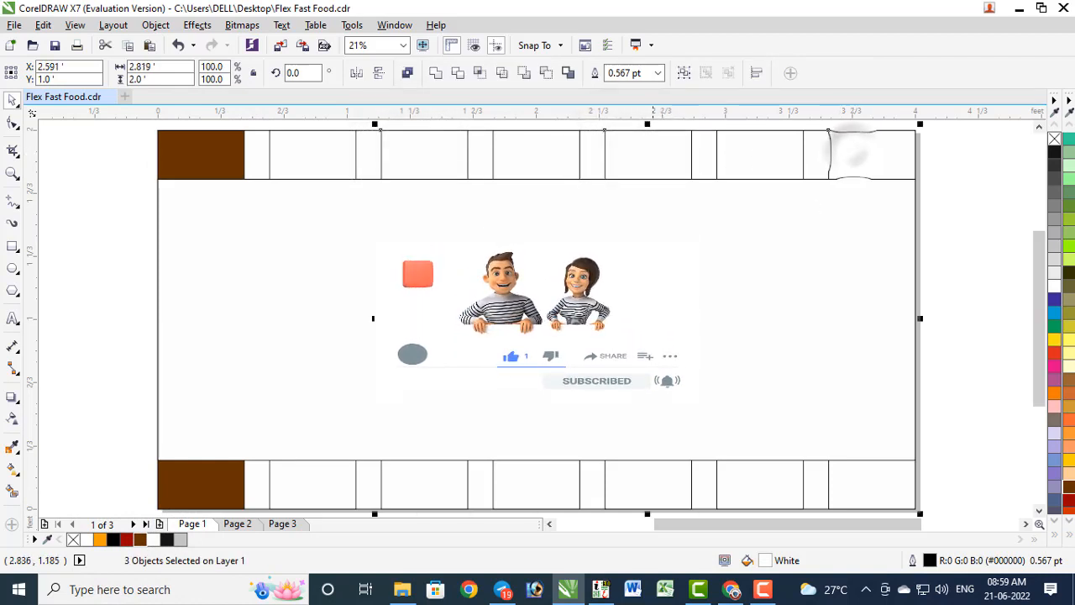
{"action": "left_click", "coordinate": [141, 540]}
{"action": "left_click", "coordinate": [57, 267]}
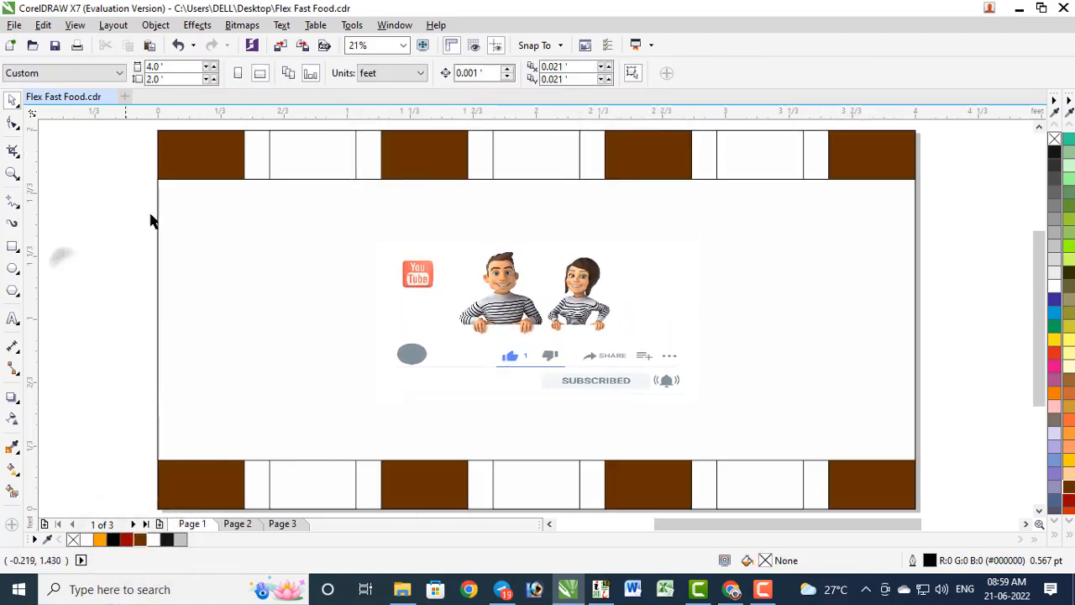
Fill the second, fourth and sixth stripes with orange (#FA9F06).
{"action": "left_click", "coordinate": [291, 158]}
{"action": "left_click", "coordinate": [529, 156], "text": "shift"}
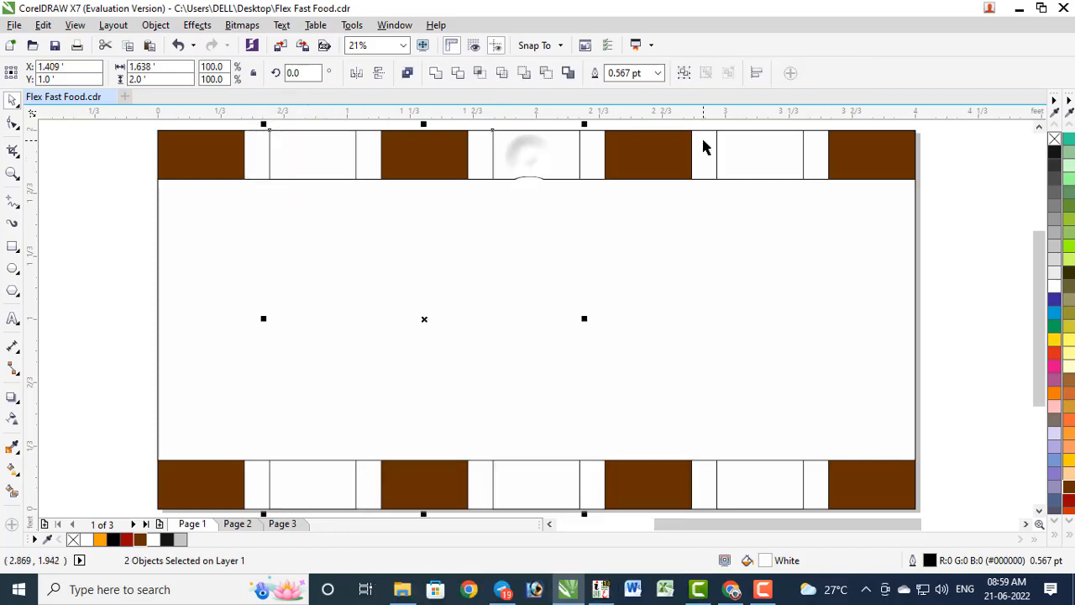
{"action": "left_click", "coordinate": [752, 151], "text": "shift"}
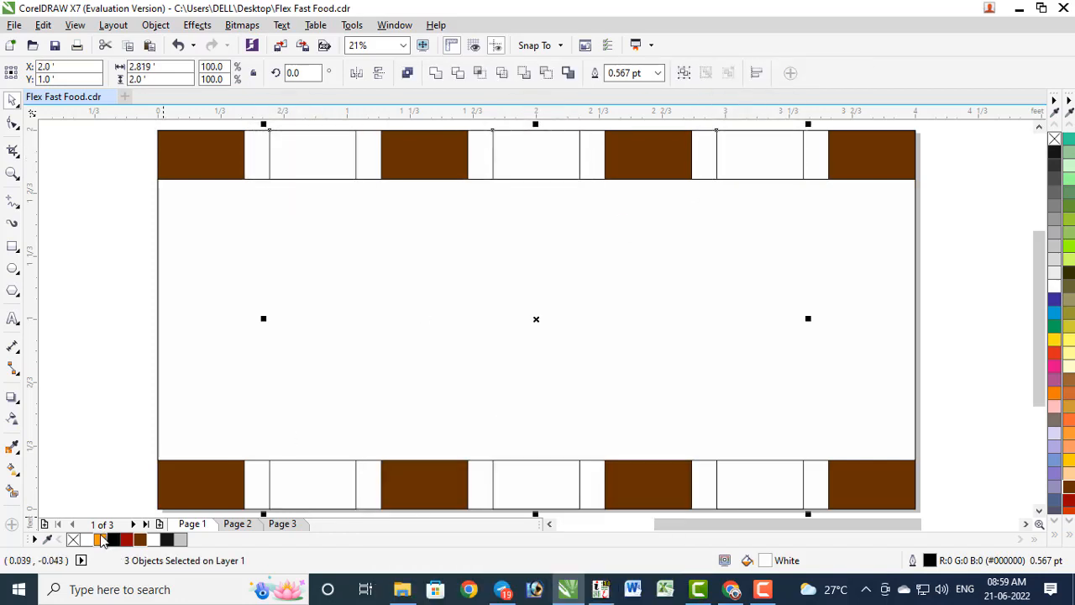
{"action": "left_click", "coordinate": [100, 539]}
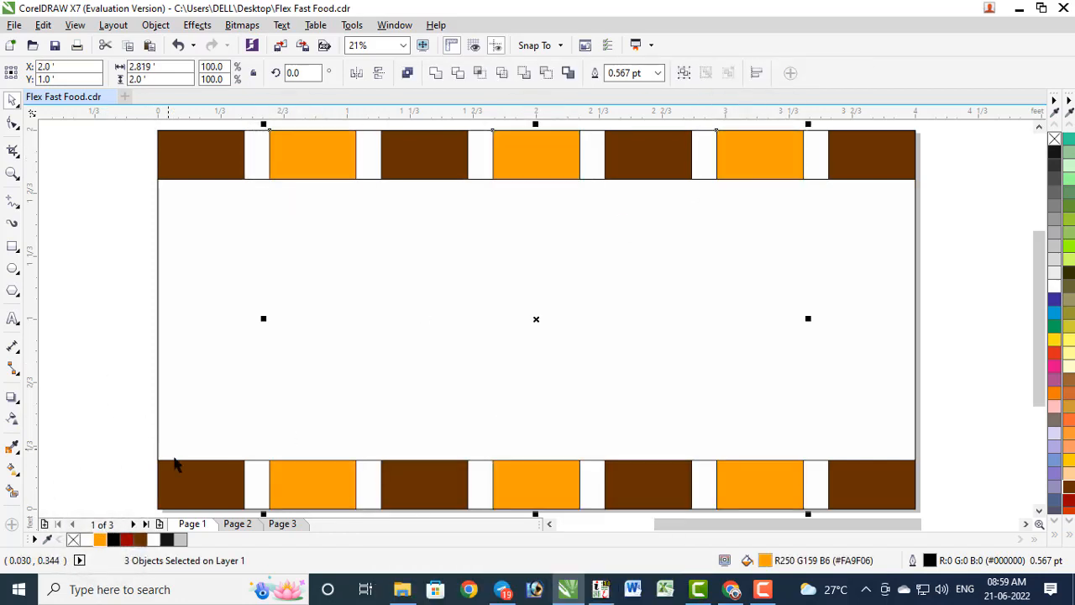
Remove the outlines from all seven brown and orange stripes.
{"action": "left_click", "coordinate": [193, 494], "text": "shift"}
{"action": "left_click", "coordinate": [428, 487], "text": "shift"}
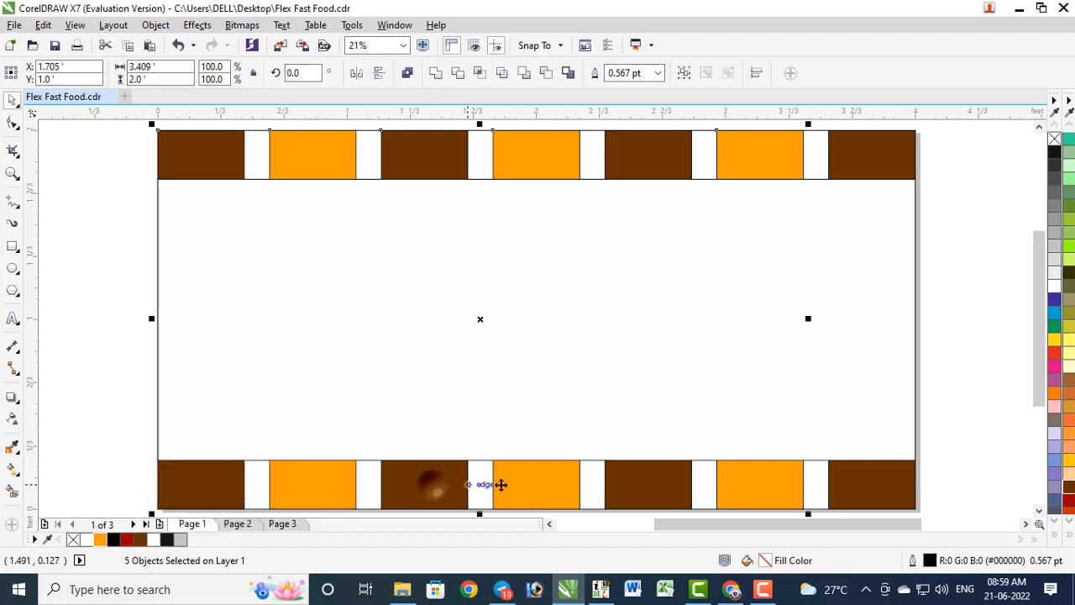
{"action": "left_click", "coordinate": [620, 492], "text": "shift"}
{"action": "left_click", "coordinate": [895, 490], "text": "shift"}
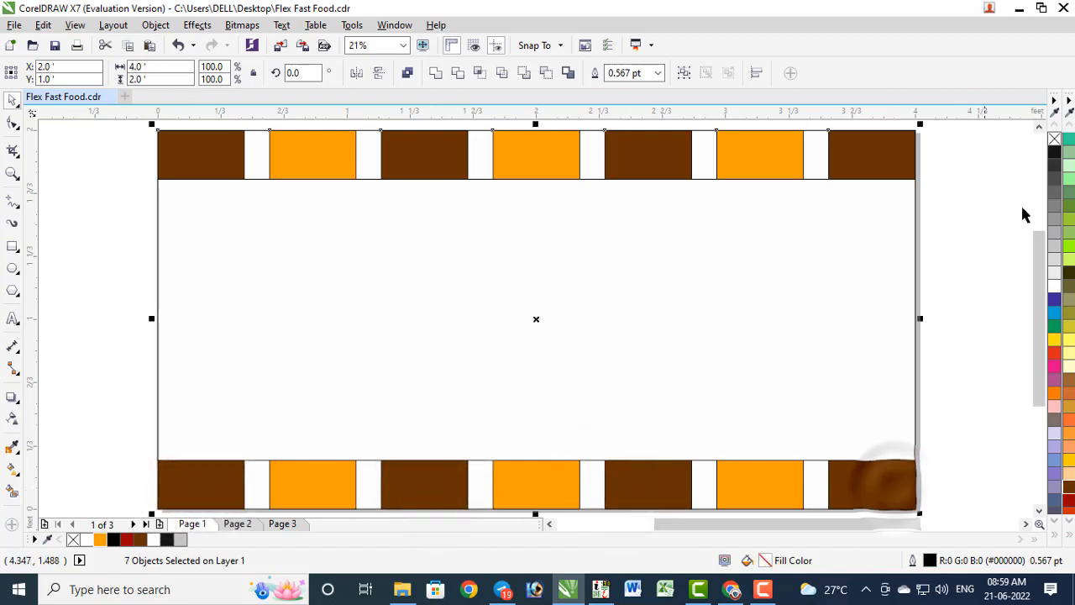
{"action": "right_click", "coordinate": [1055, 140]}
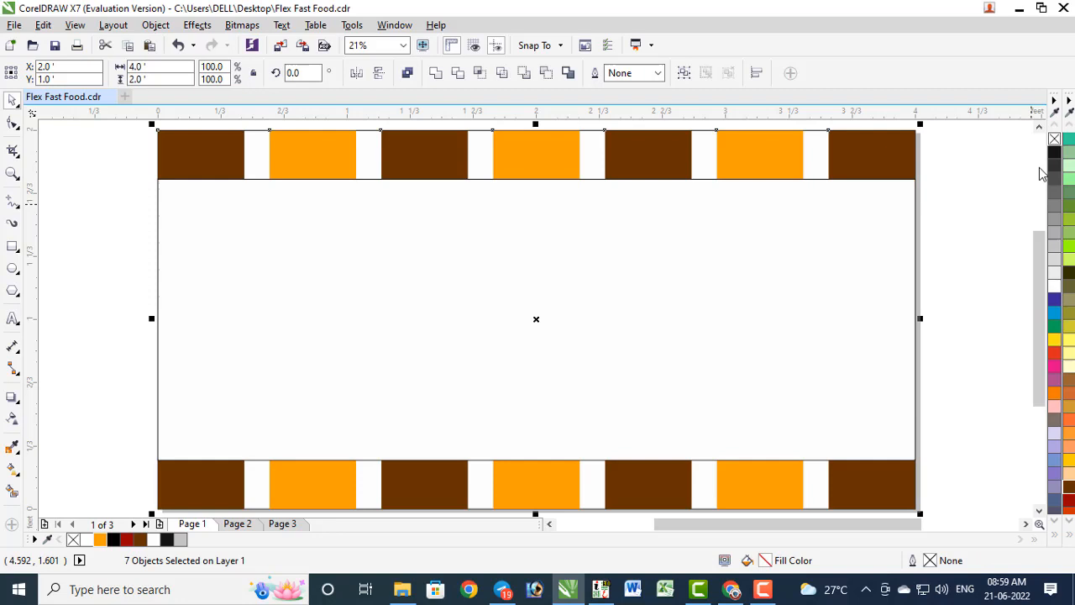
{"action": "left_click", "coordinate": [986, 255]}
Draw a rectangle about 2.02 ft wide and 0.87 ft high in the middle band, starting at the page's left edge.
{"action": "left_click", "coordinate": [504, 381]}
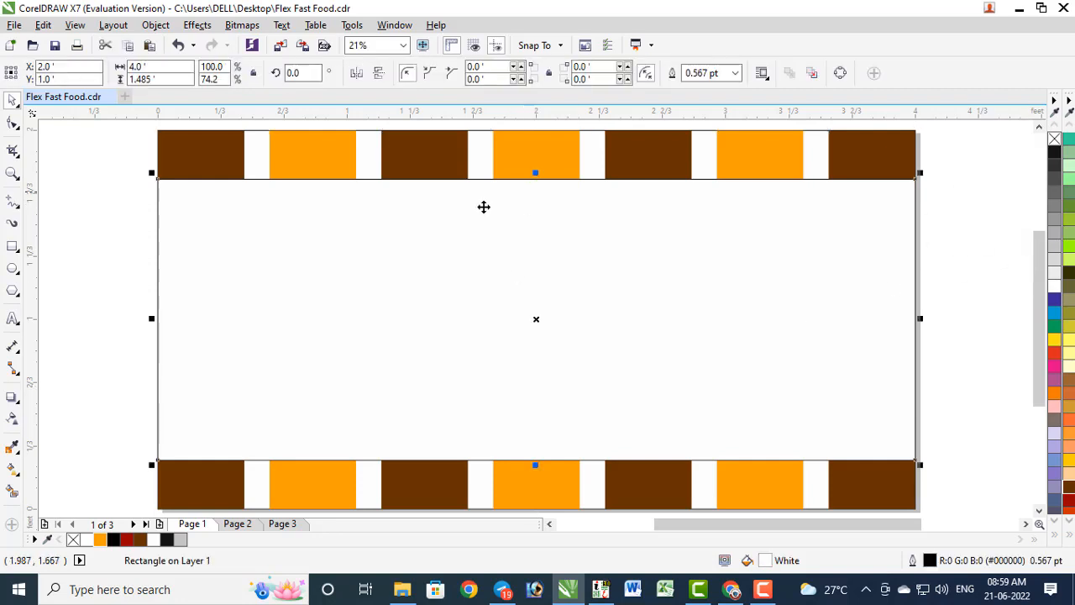
{"action": "left_click", "coordinate": [130, 244]}
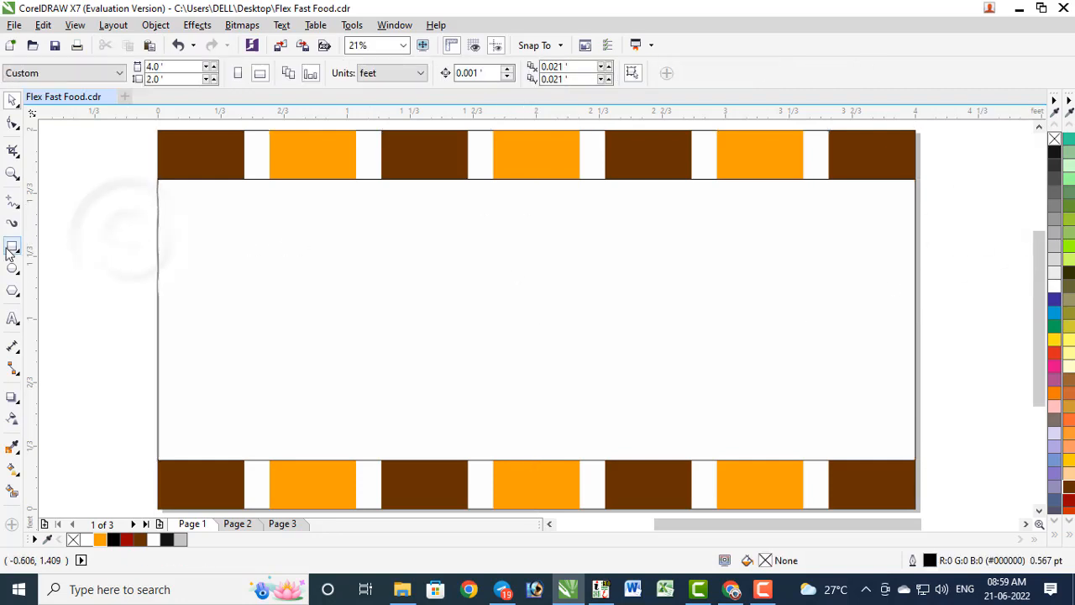
{"action": "left_click", "coordinate": [12, 246]}
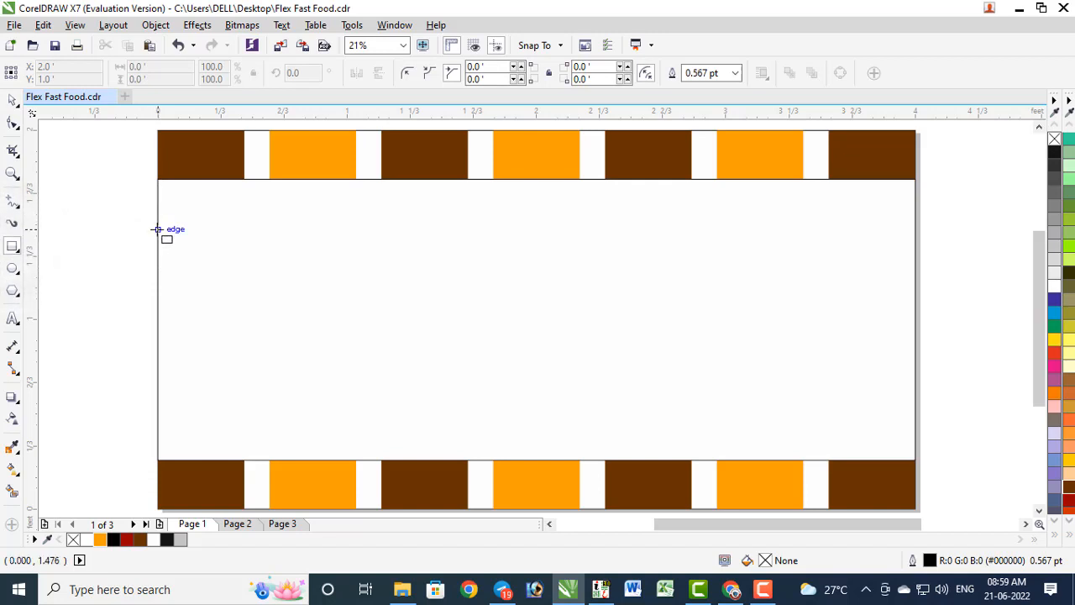
{"action": "left_click_drag", "start_coordinate": [158, 228], "coordinate": [531, 394]}
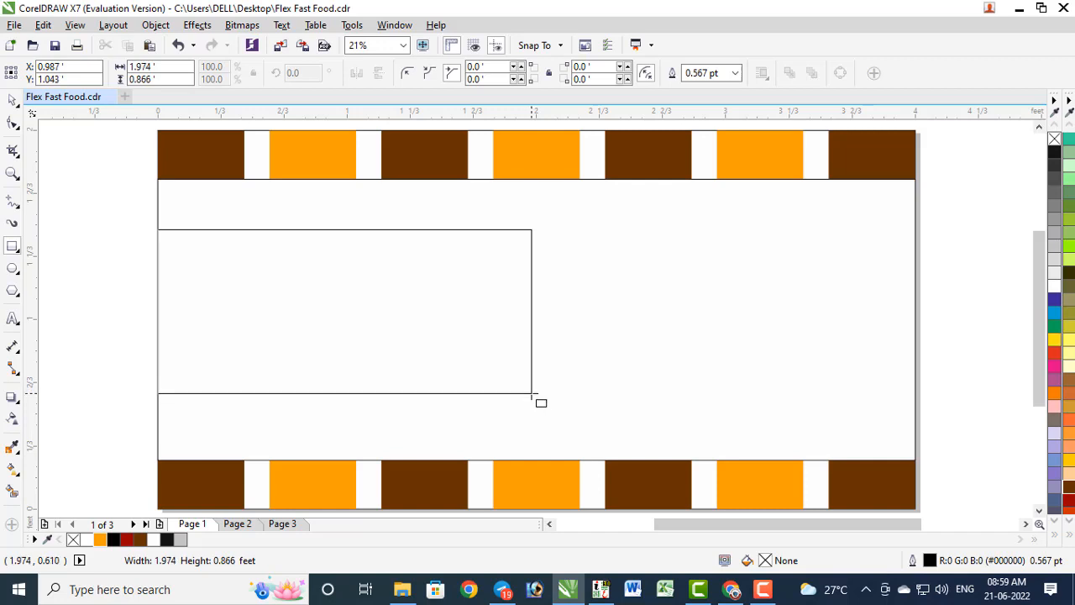
{"action": "left_click_drag", "start_coordinate": [532, 393], "coordinate": [540, 394]}
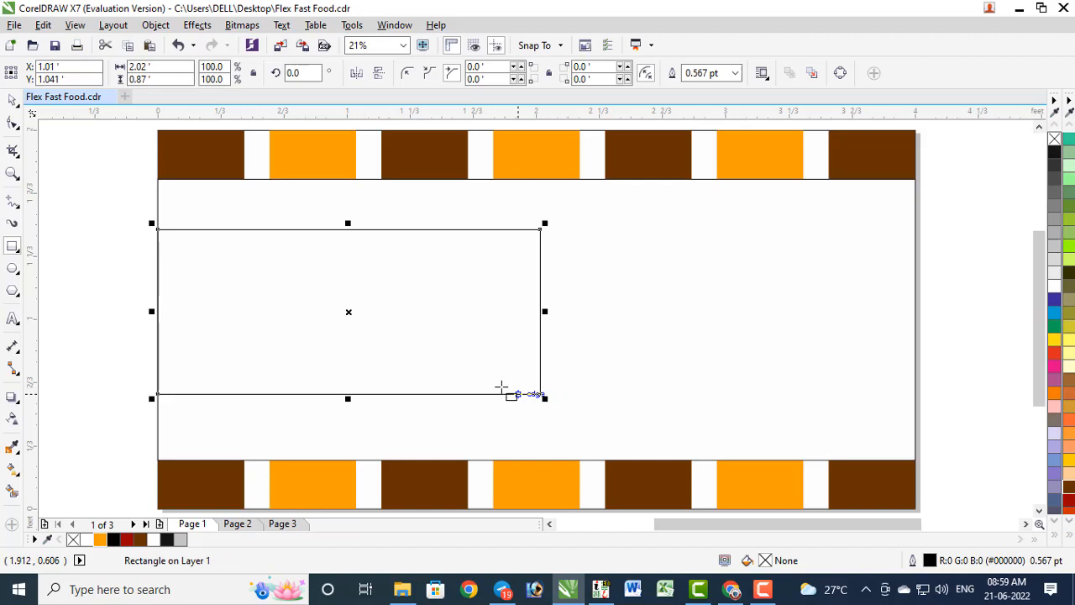
{"action": "left_click", "coordinate": [347, 225]}
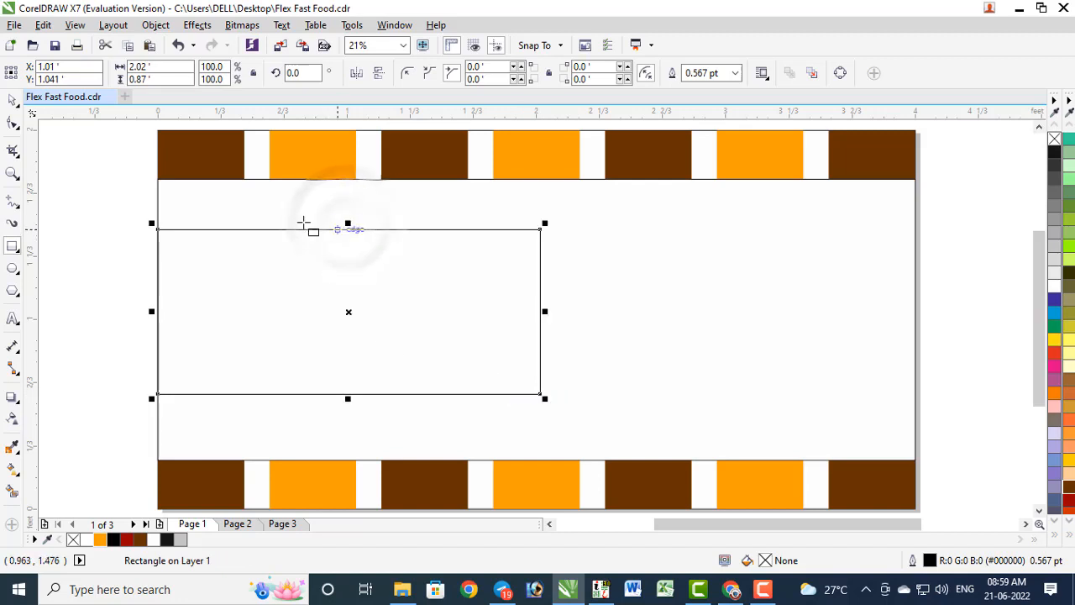
{"action": "left_click", "coordinate": [13, 101]}
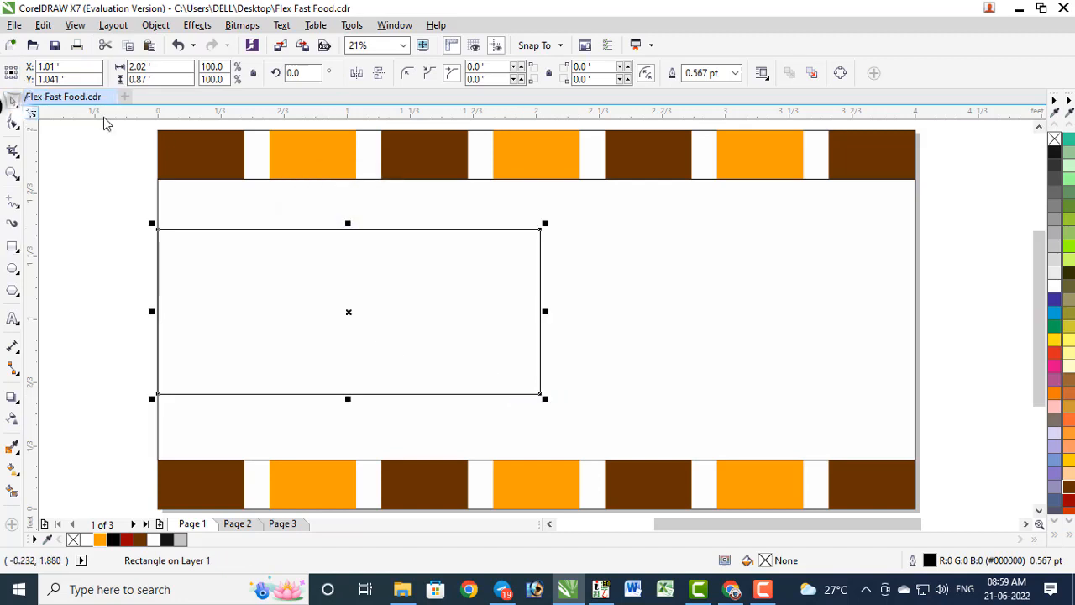
Reduce the white middle band symmetrically to a height of about 1.385 ft.
{"action": "left_click", "coordinate": [424, 192]}
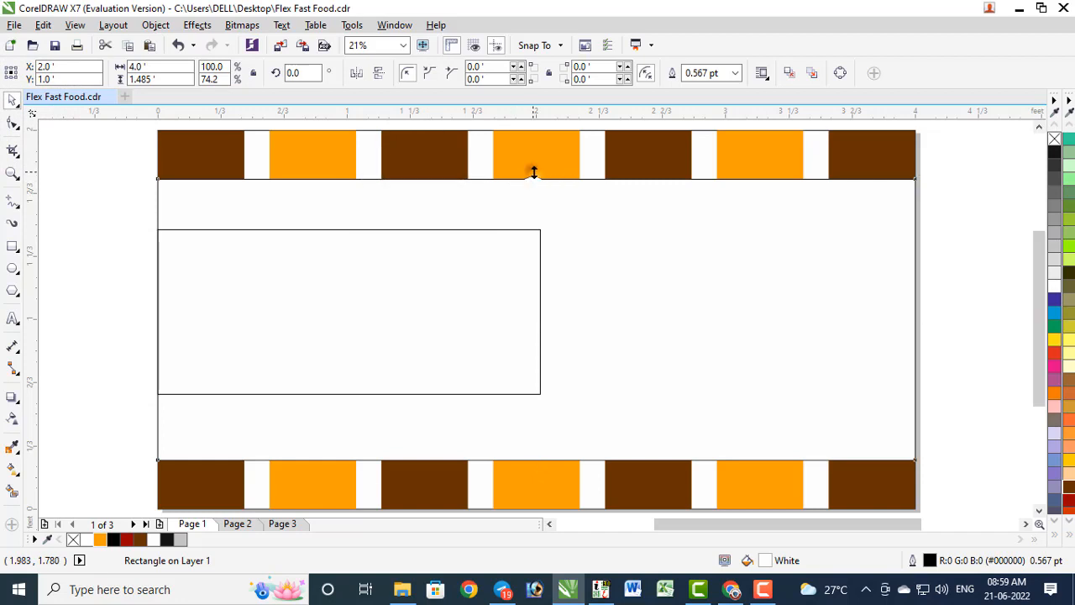
{"action": "left_click_drag", "start_coordinate": [534, 172], "coordinate": [535, 183]}
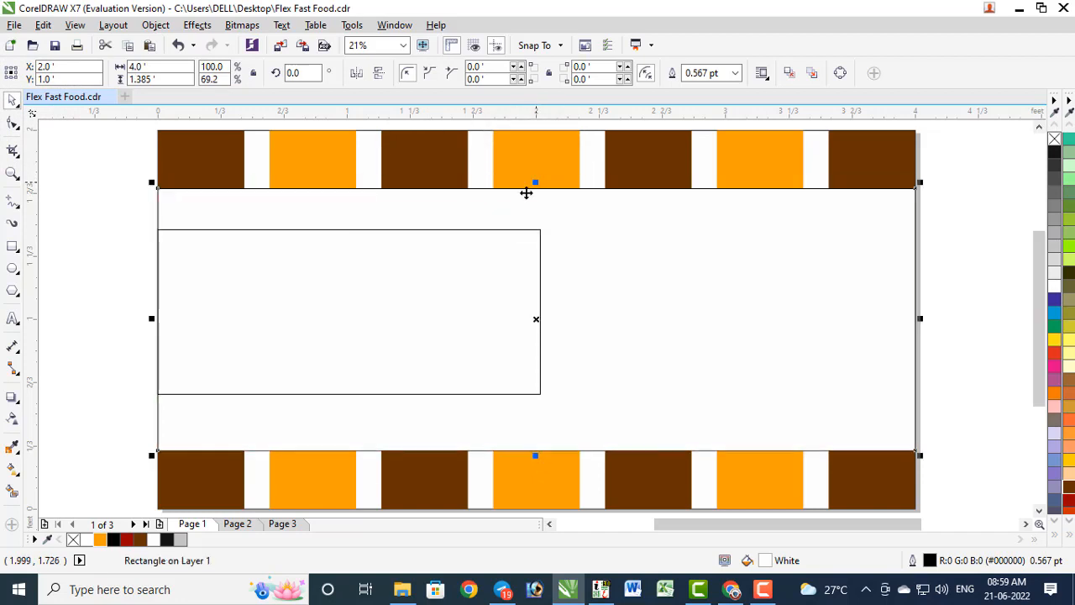
Convert the middle band's rectangle to curves and pull its lower right node horizontally outward, making the shape about 2.32 ft wide.
{"action": "left_click", "coordinate": [435, 291]}
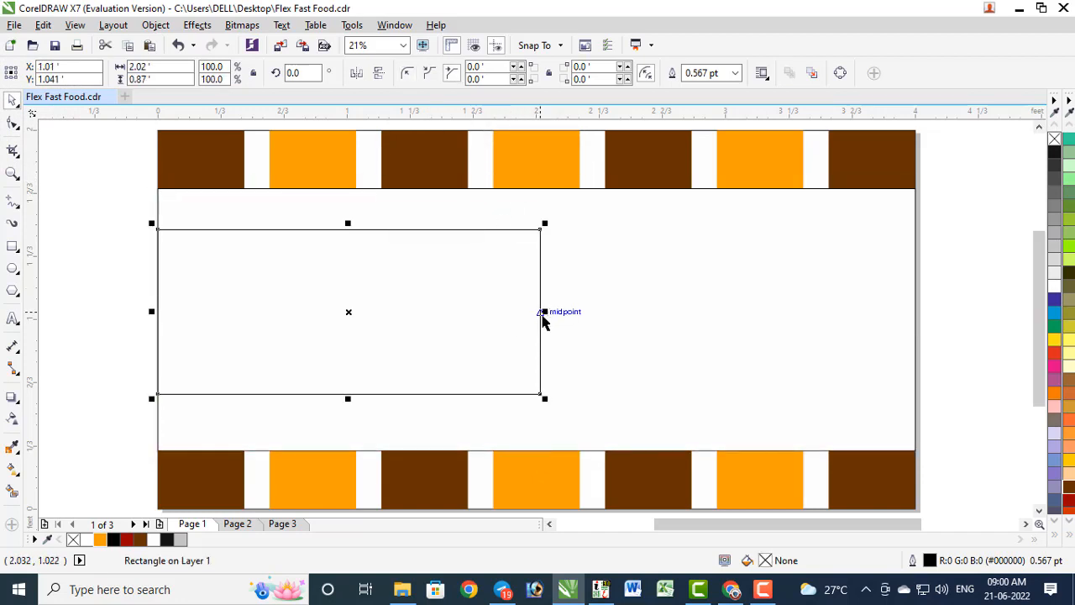
{"action": "key", "text": "ctrl+q"}
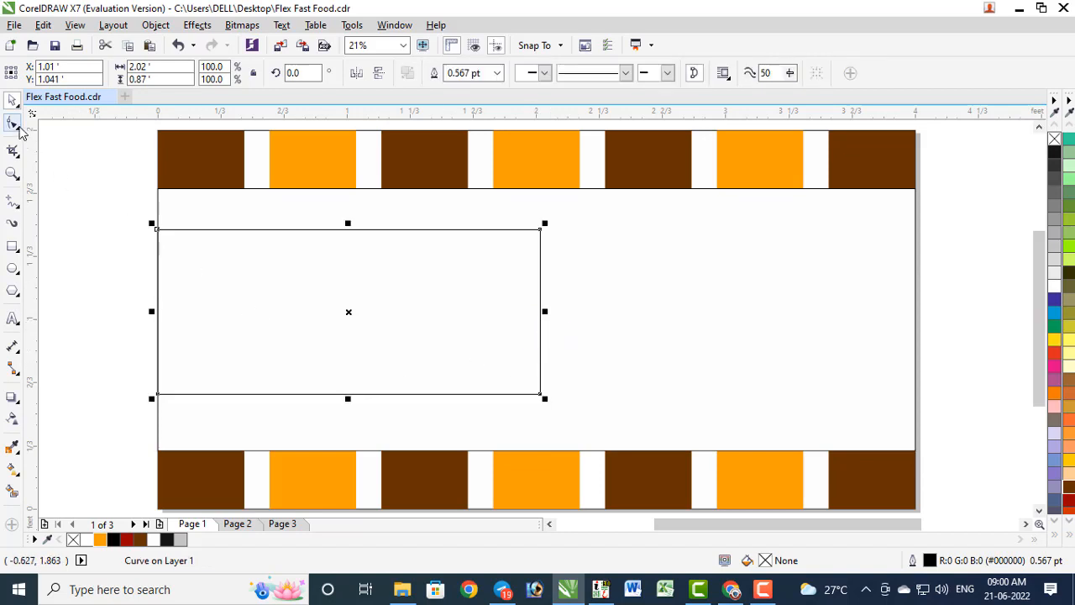
{"action": "left_click", "coordinate": [13, 124]}
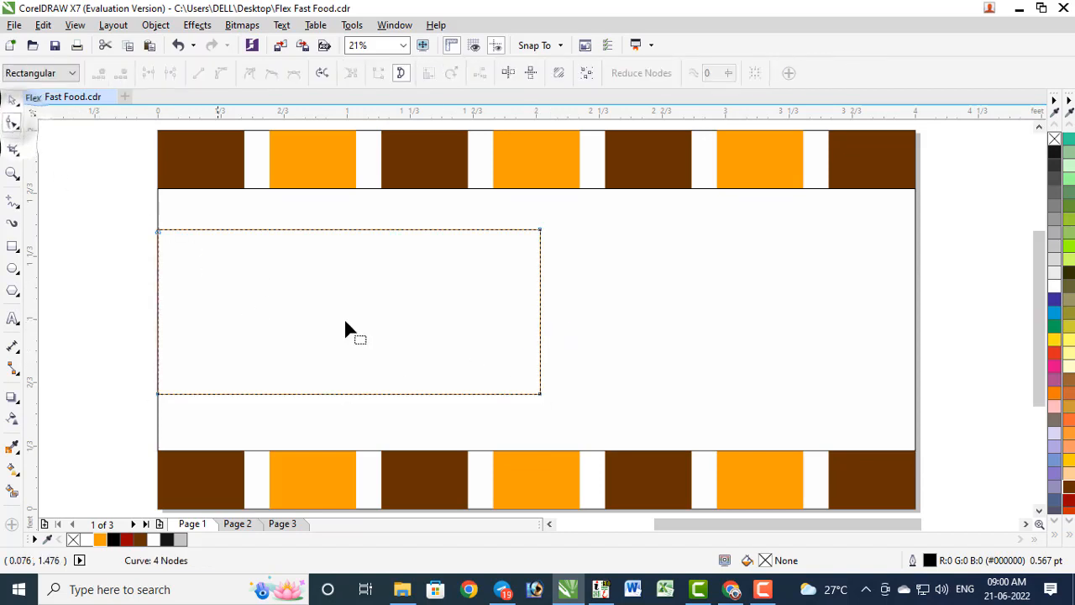
{"action": "left_click", "coordinate": [540, 394]}
{"action": "left_click_drag", "start_coordinate": [540, 395], "coordinate": [588, 397]}
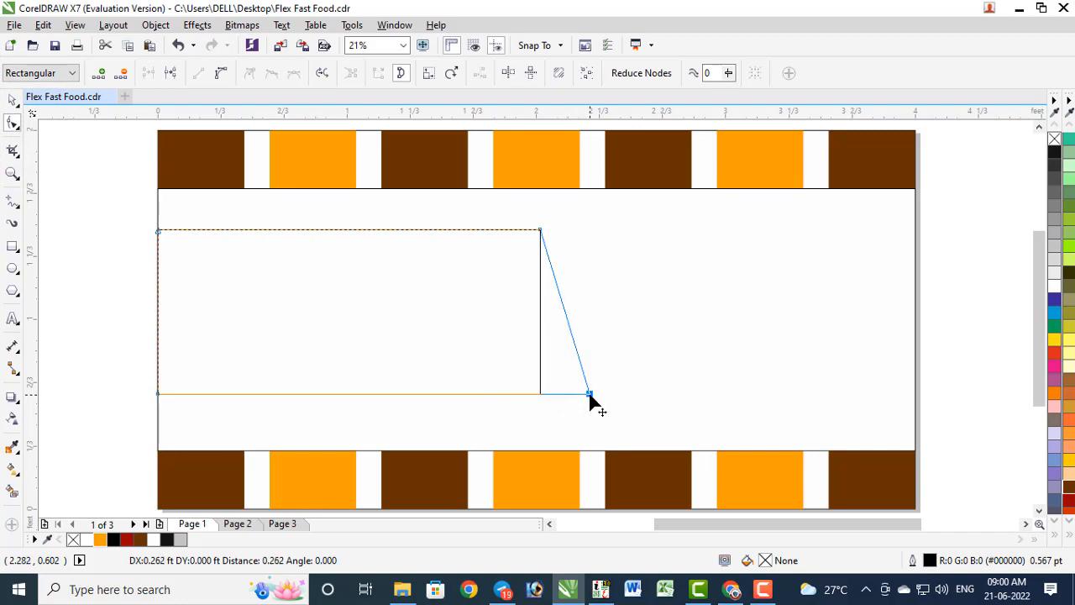
{"action": "left_click_drag", "start_coordinate": [590, 397], "coordinate": [596, 394]}
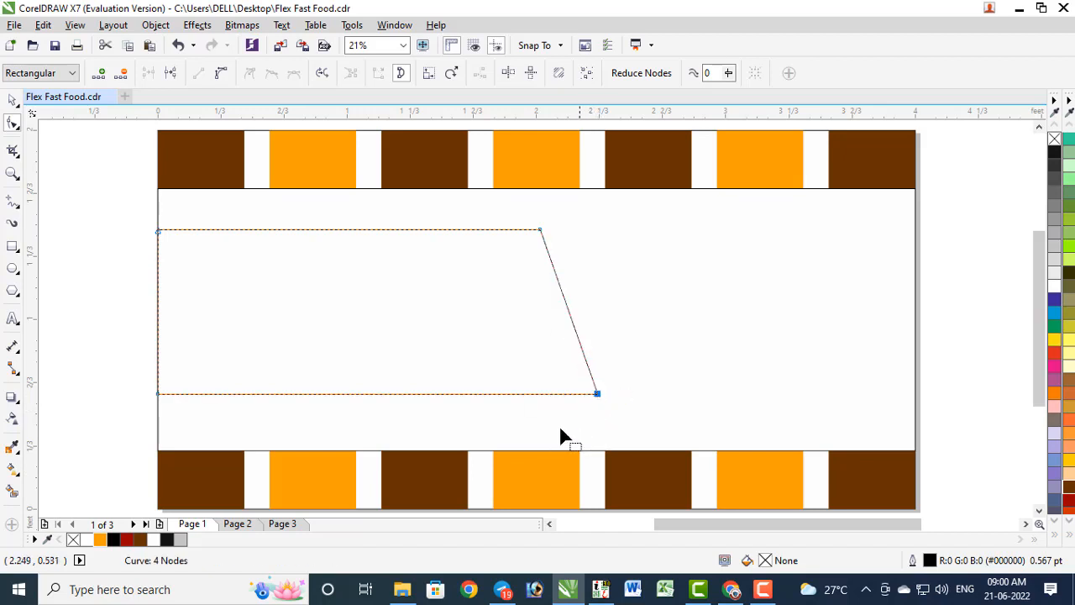
{"action": "left_click", "coordinate": [334, 446]}
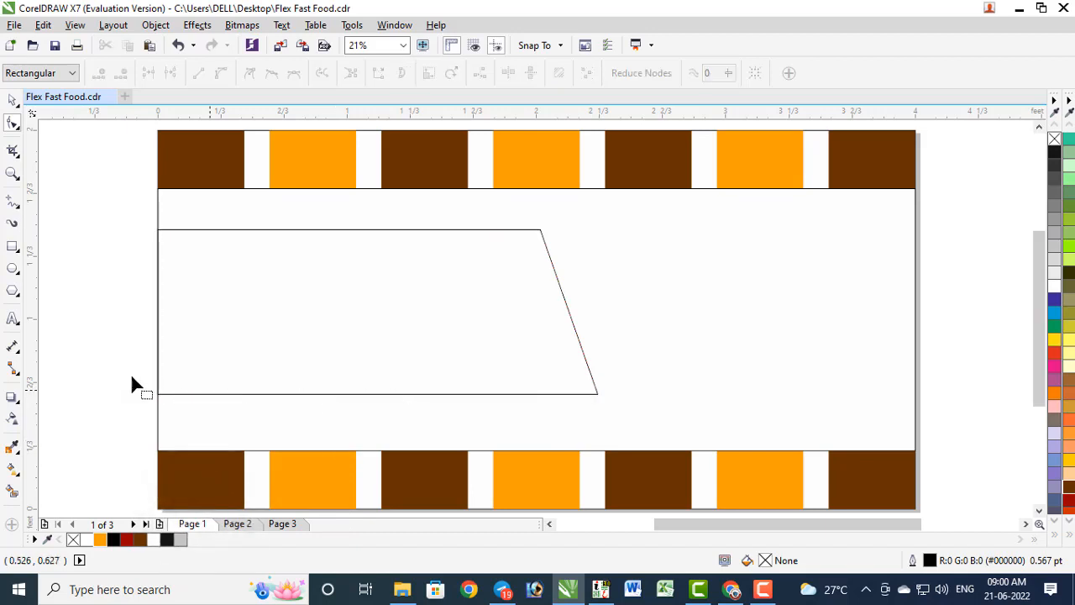
Fill the slanted panel with orange (#FA9F06) and shift it about 0.05 ft to the right.
{"action": "left_click", "coordinate": [12, 101]}
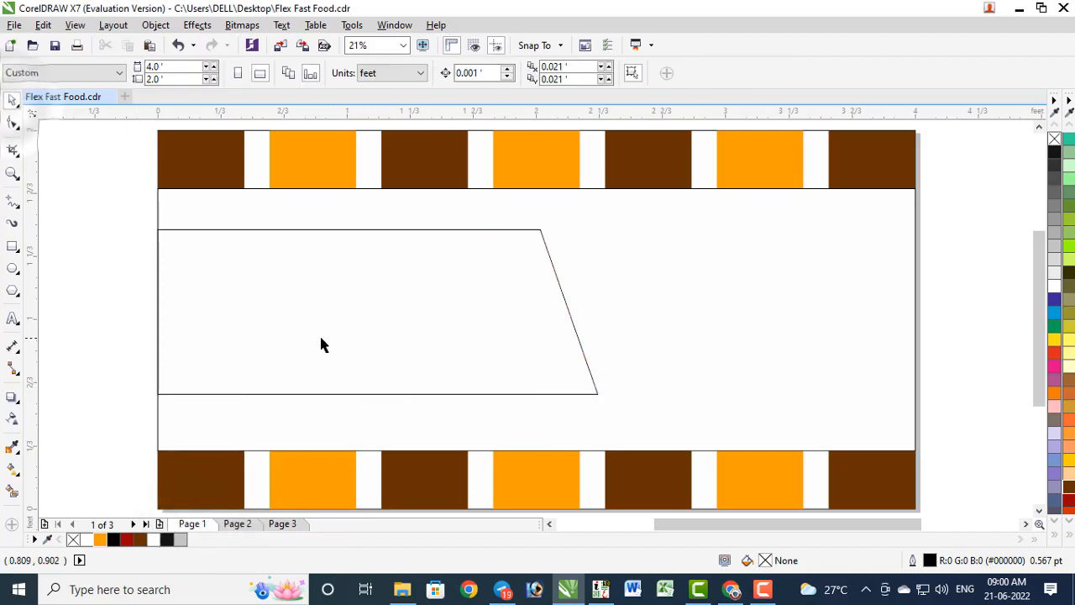
{"action": "left_click", "coordinate": [270, 394]}
{"action": "left_click", "coordinate": [100, 540]}
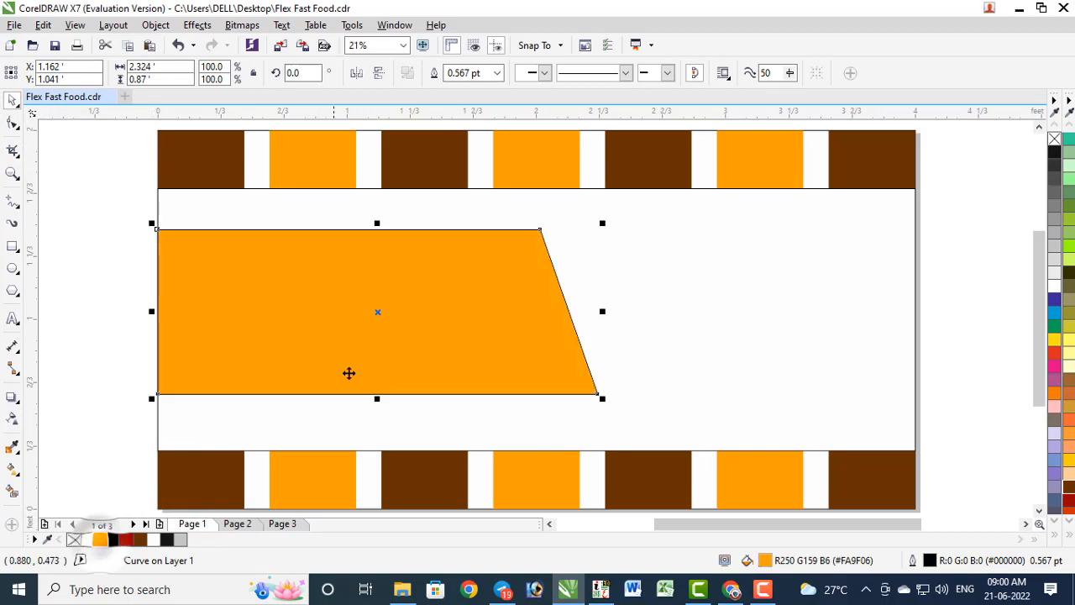
{"action": "mouse_move", "coordinate": [298, 334]}
{"action": "left_mouse_down"}
{"action": "mouse_move", "coordinate": [328, 334]}
{"action": "mouse_move", "coordinate": [310, 335]}
{"action": "left_mouse_up"}
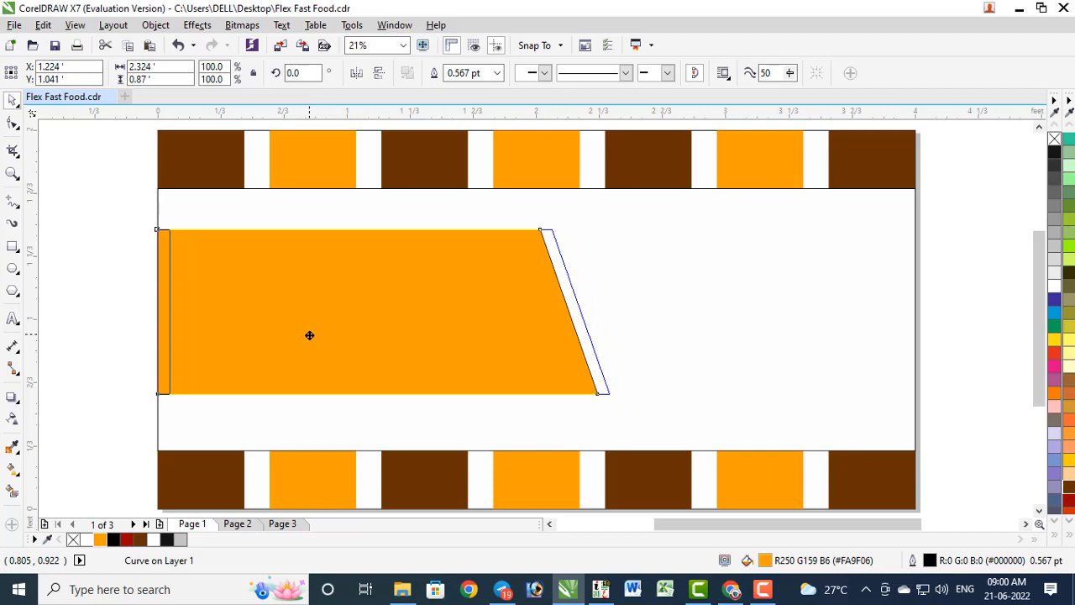
{"action": "left_click_drag", "start_coordinate": [309, 336], "coordinate": [307, 337]}
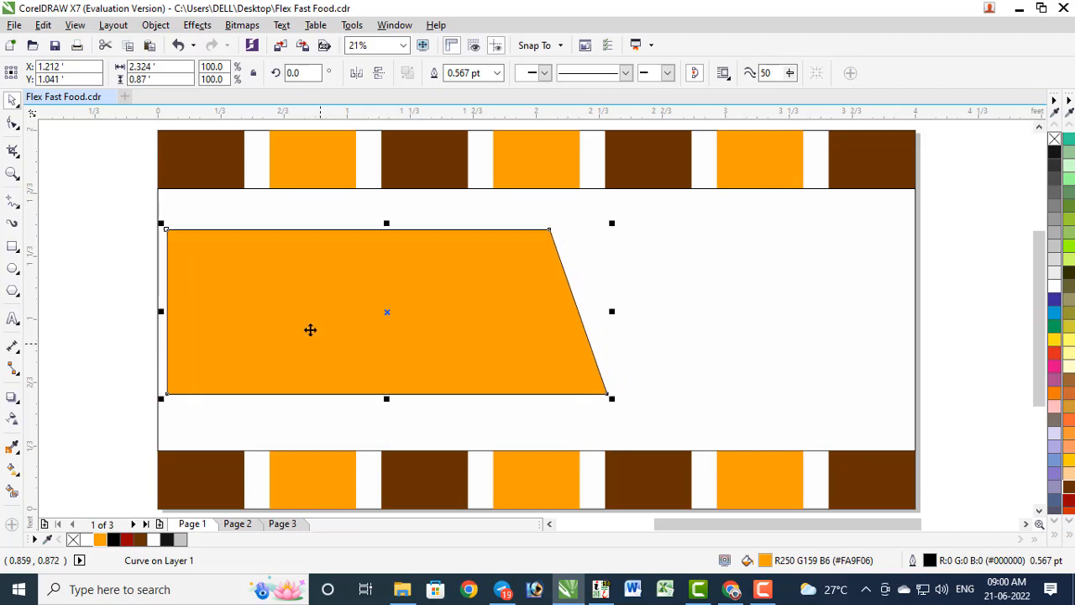
Paste a copy of the orange panel in place and left-align the copy with the white middle band.
{"action": "left_click", "coordinate": [43, 25]}
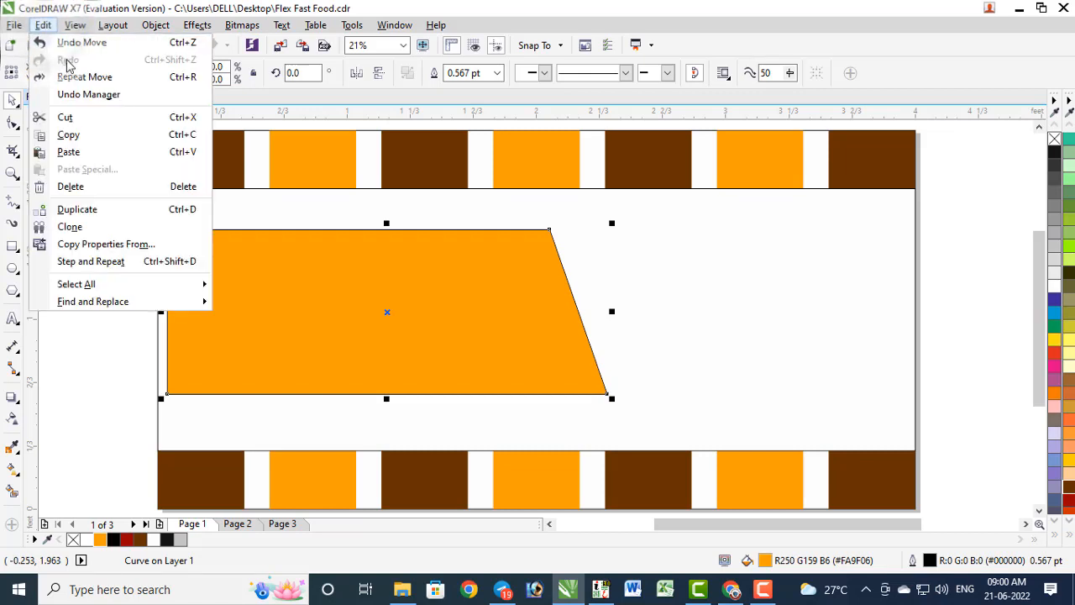
{"action": "left_click", "coordinate": [69, 135]}
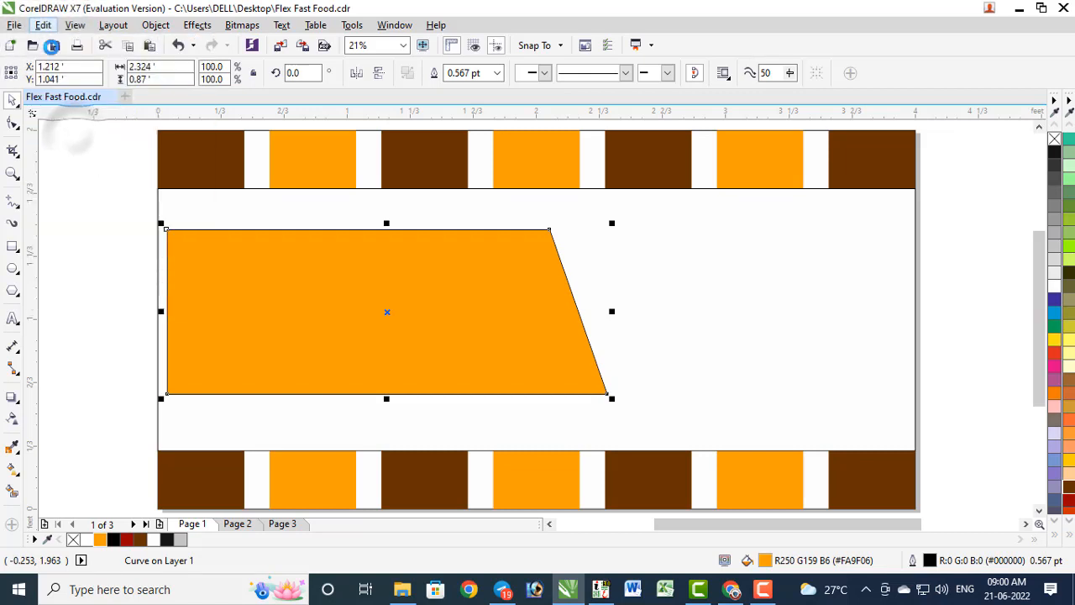
{"action": "left_click", "coordinate": [43, 25]}
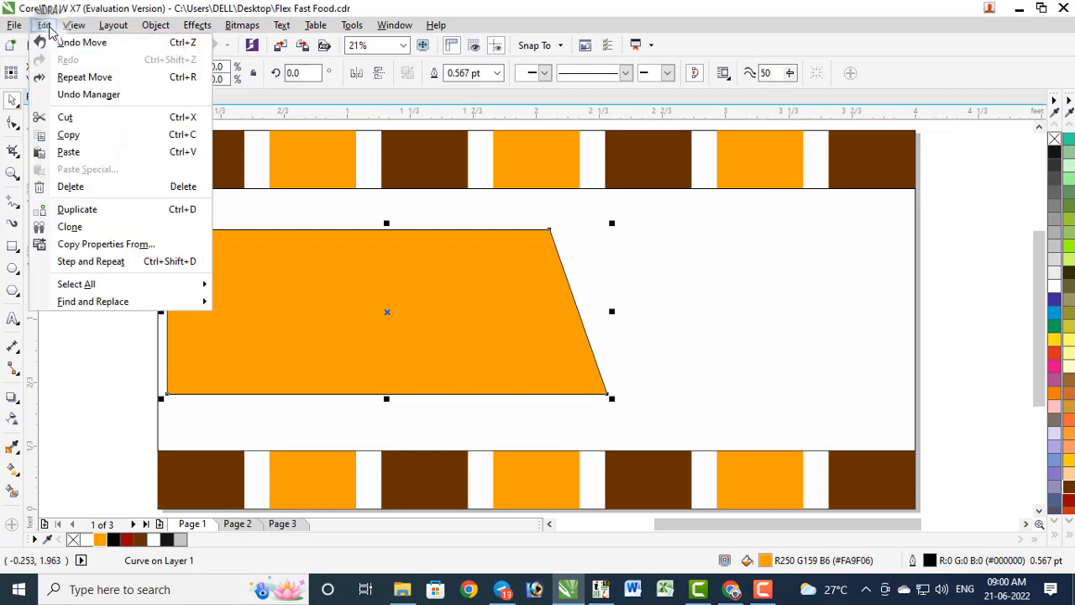
{"action": "left_click", "coordinate": [87, 152]}
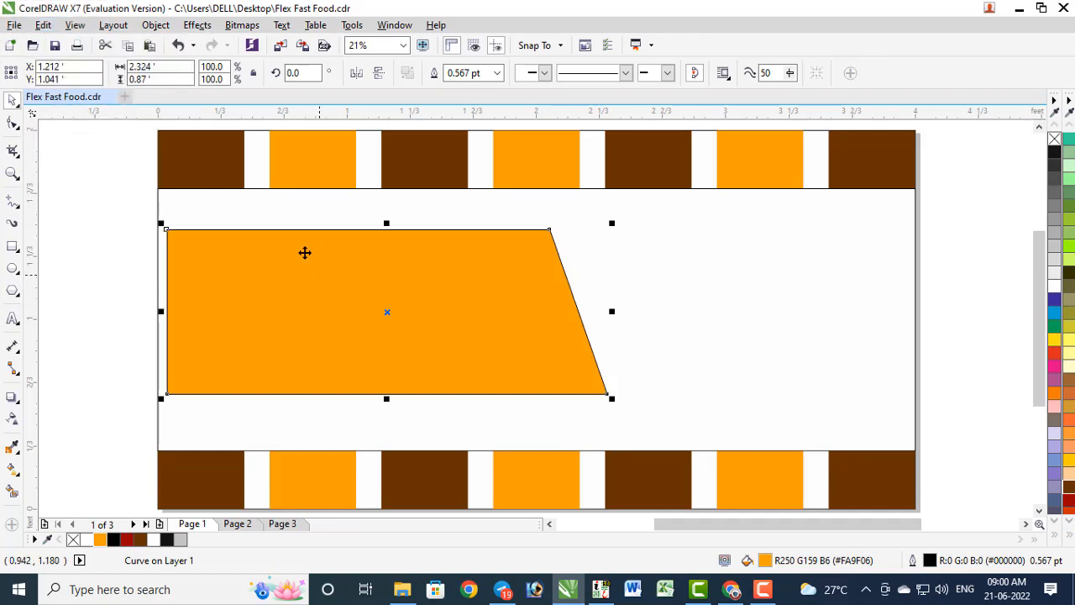
{"action": "left_click", "coordinate": [285, 211], "text": "shift"}
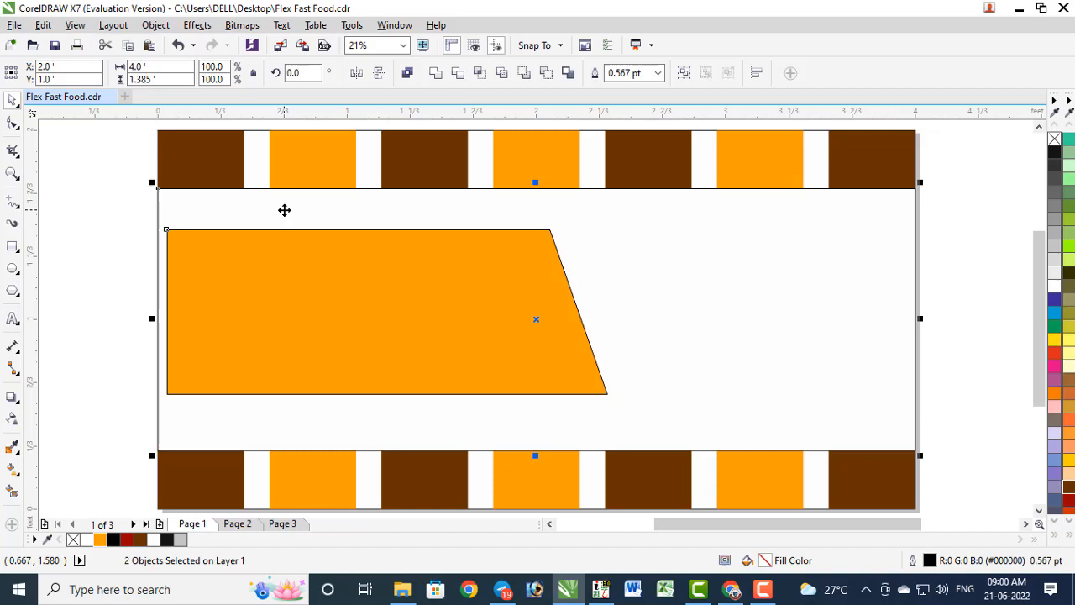
{"action": "key", "text": "l"}
{"action": "left_click", "coordinate": [100, 270]}
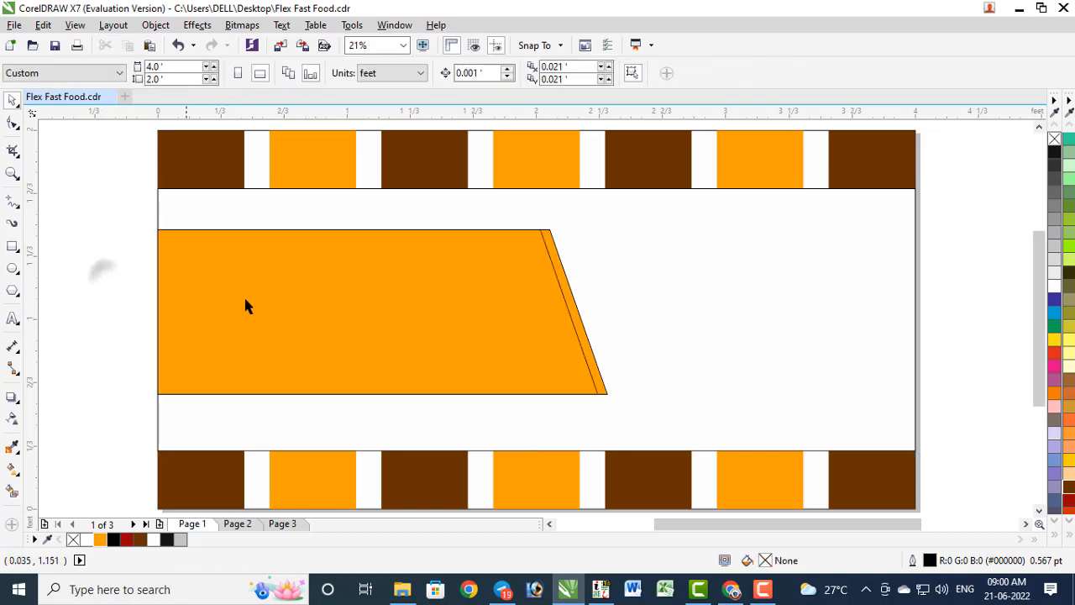
Fill the left-aligned panel copy with Walnut brown (#663300) and move it up about 0.04 ft.
{"action": "left_click", "coordinate": [244, 298]}
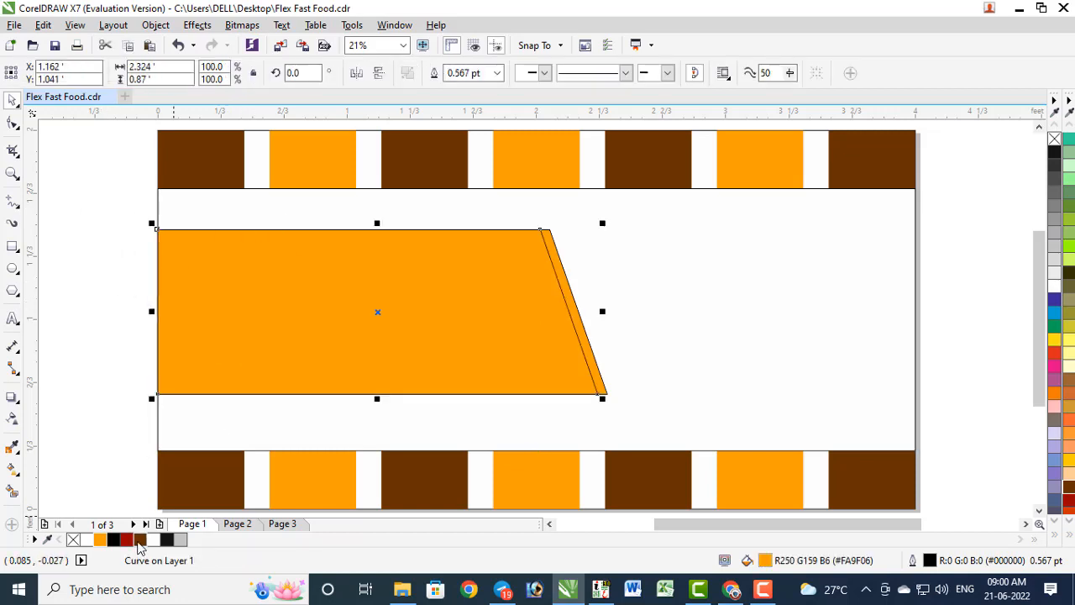
{"action": "left_click", "coordinate": [139, 541]}
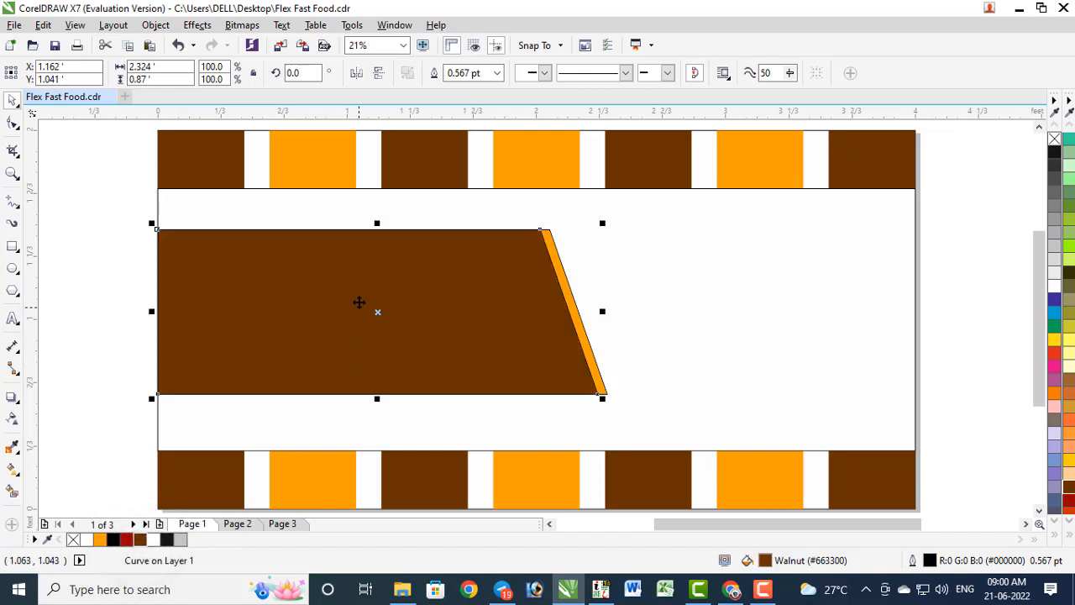
{"action": "scroll", "coordinate": [380, 240], "scroll_direction": "up", "scroll_amount": 2}
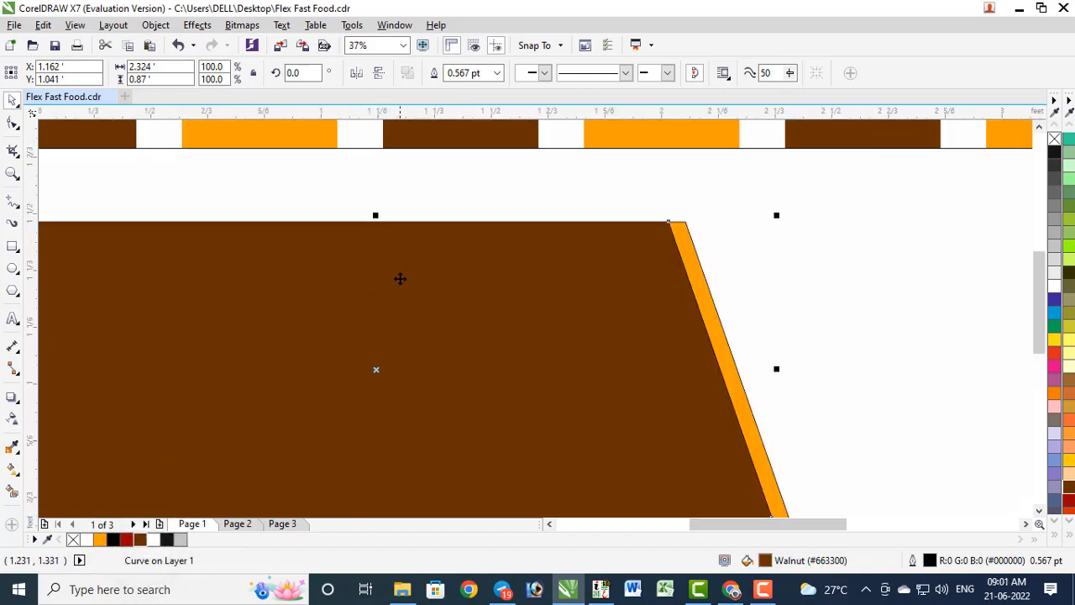
{"action": "left_click_drag", "start_coordinate": [400, 278], "coordinate": [400, 265]}
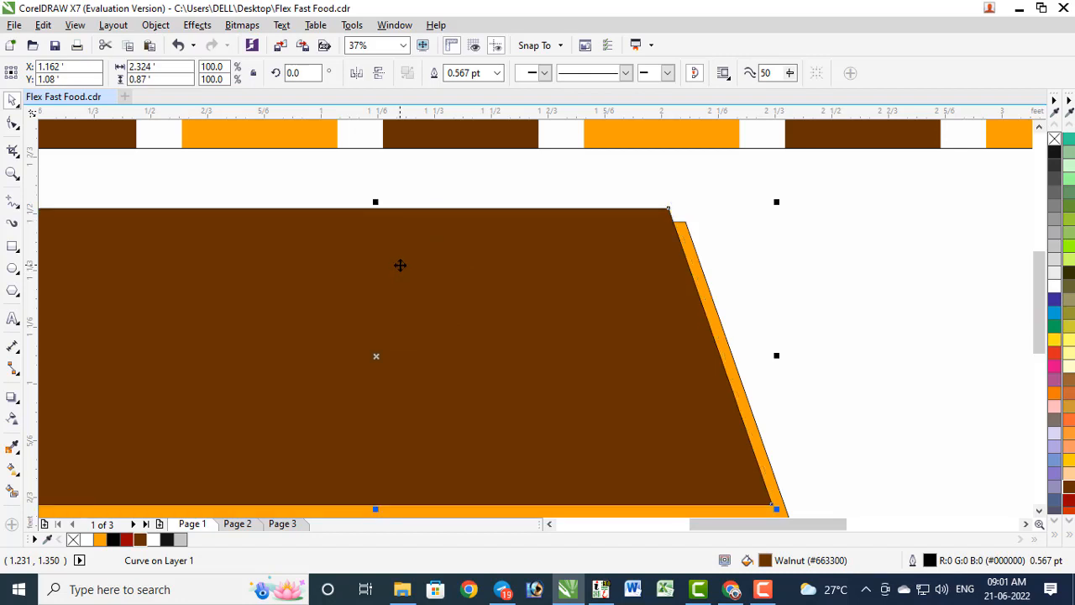
Nudge the orange panel about 0.01 ft further right to widen its visible edge beside the brown panel.
{"action": "left_click", "coordinate": [1040, 513]}
{"action": "left_click", "coordinate": [1040, 513]}
{"action": "left_click", "coordinate": [1040, 512]}
{"action": "left_click", "coordinate": [1040, 513]}
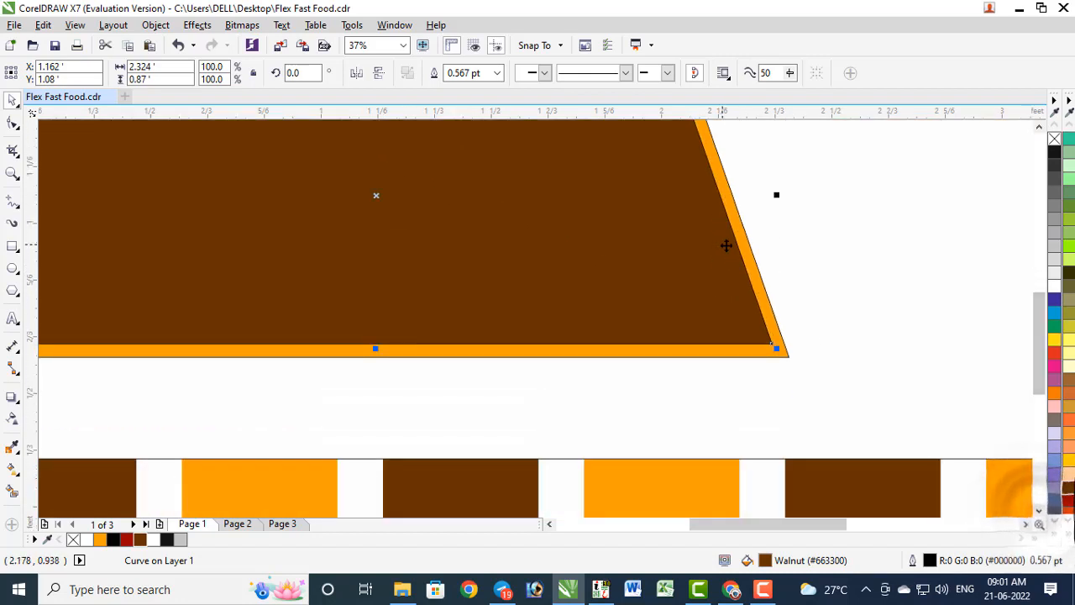
{"action": "scroll", "coordinate": [799, 274], "scroll_direction": "up", "scroll_amount": 1}
{"action": "left_click", "coordinate": [760, 394]}
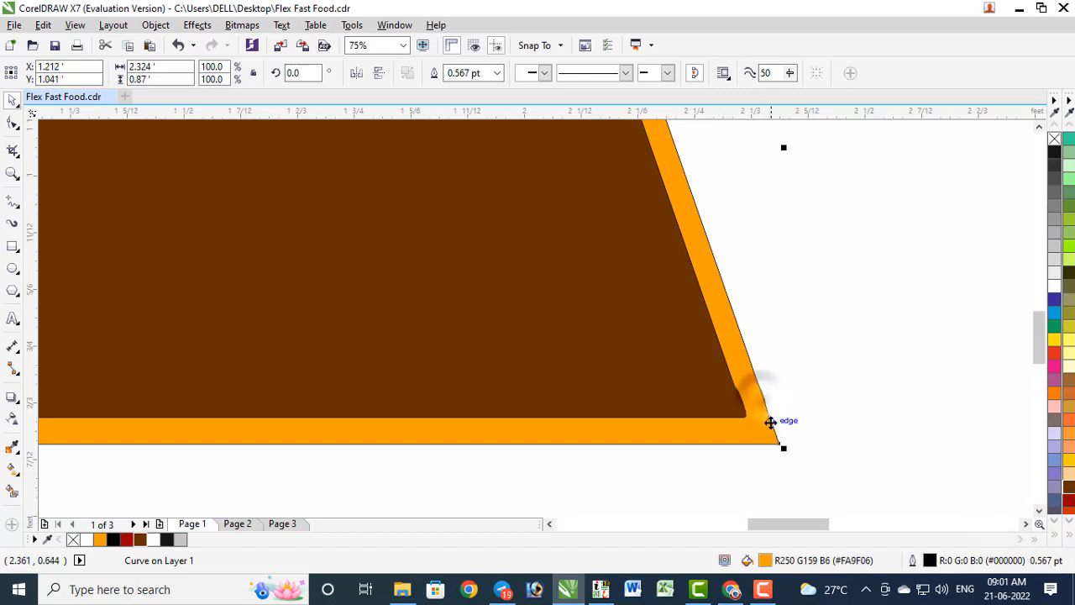
{"action": "left_click_drag", "start_coordinate": [768, 427], "coordinate": [777, 426]}
Remove the outlines from the brown and orange panels.
{"action": "left_click", "coordinate": [693, 410], "text": "shift"}
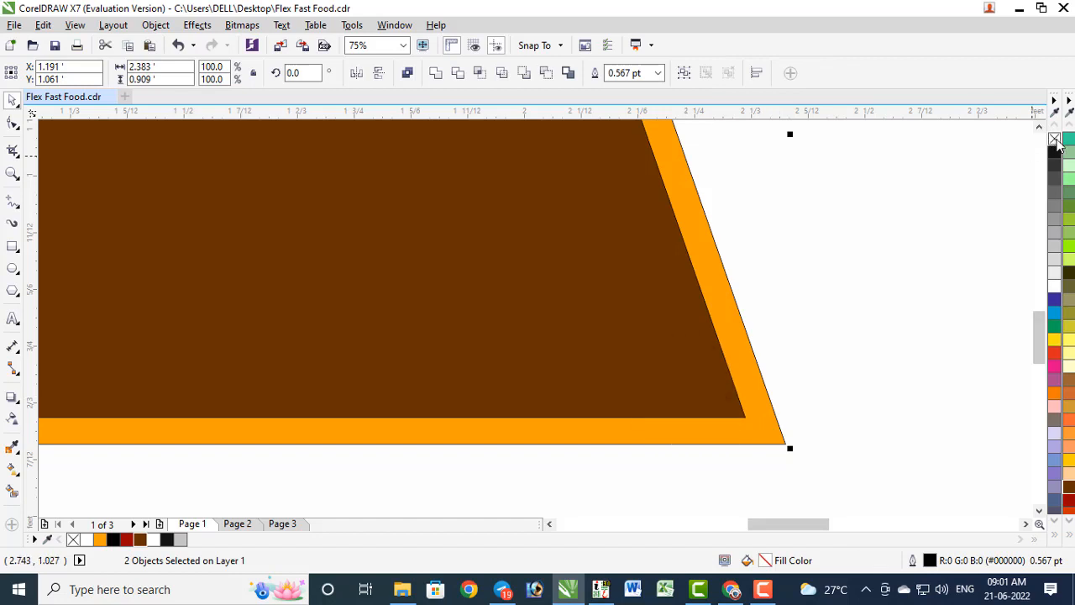
{"action": "right_click", "coordinate": [1055, 139]}
{"action": "left_click", "coordinate": [922, 298]}
{"action": "key", "text": "shift+F2"}
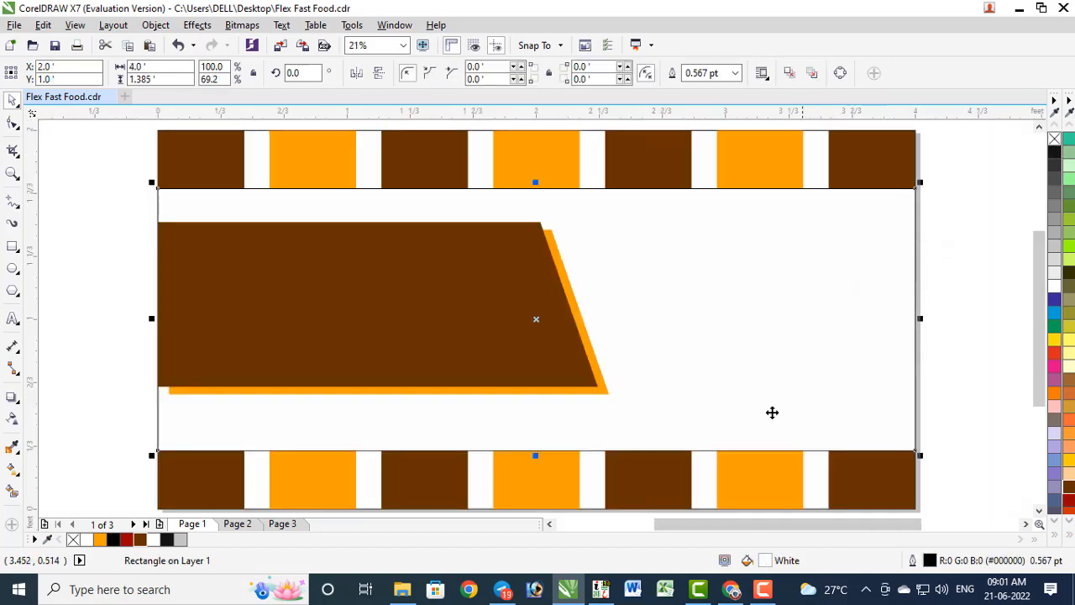
{"action": "left_click", "coordinate": [96, 336]}
{"action": "left_click", "coordinate": [244, 305]}
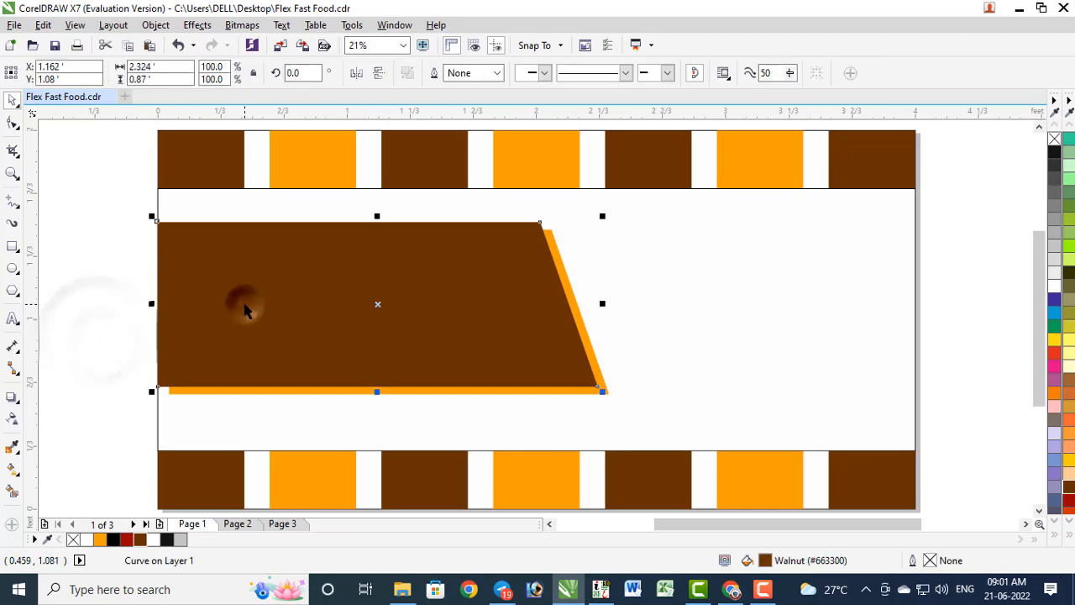
{"action": "left_click", "coordinate": [124, 307]}
Move all the artwork on Page 2 onto the desktop left of the page, and return to Page 1.
{"action": "left_click", "coordinate": [237, 523]}
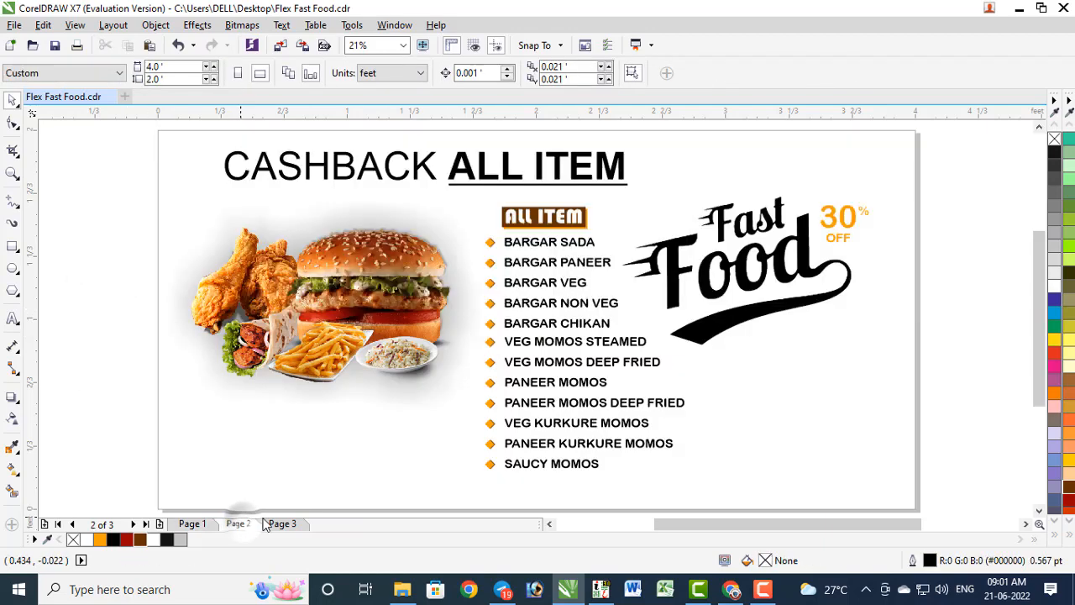
{"action": "scroll", "coordinate": [555, 310], "scroll_direction": "down", "scroll_amount": 3}
{"action": "left_click_drag", "start_coordinate": [596, 352], "coordinate": [627, 370]}
{"action": "left_click_drag", "start_coordinate": [577, 310], "coordinate": [406, 308]}
{"action": "left_click", "coordinate": [416, 387]}
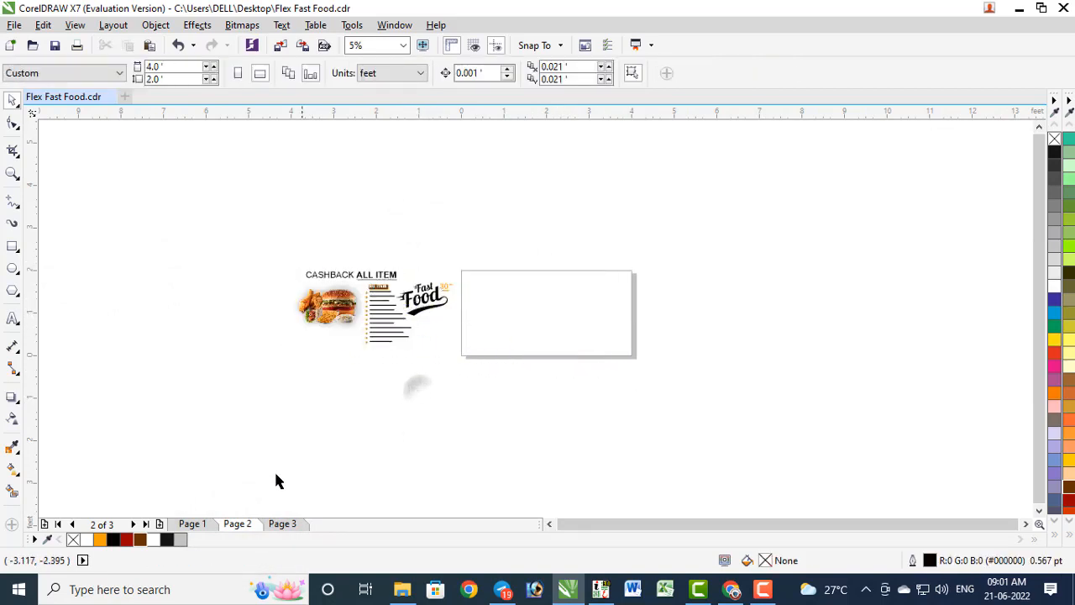
{"action": "left_click", "coordinate": [192, 524]}
{"action": "left_click", "coordinate": [224, 440]}
{"action": "key", "text": "F4"}
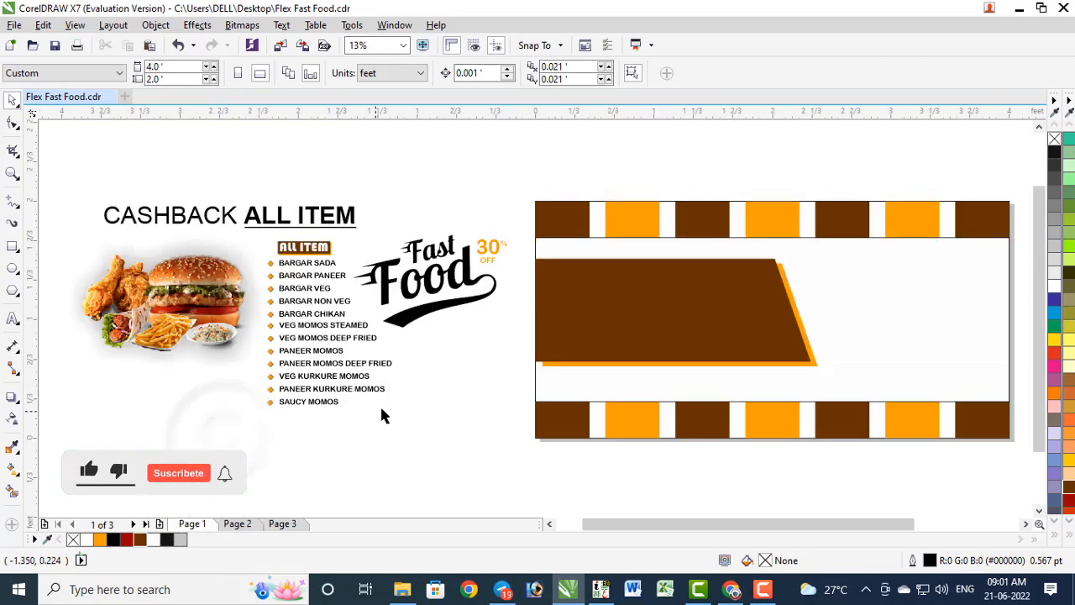
Move the ALL ITEM menu list group onto the right end of the banner, centred at about X 3.46 ft, Y 0.99 ft.
{"action": "left_click", "coordinate": [435, 393]}
{"action": "left_click", "coordinate": [338, 352]}
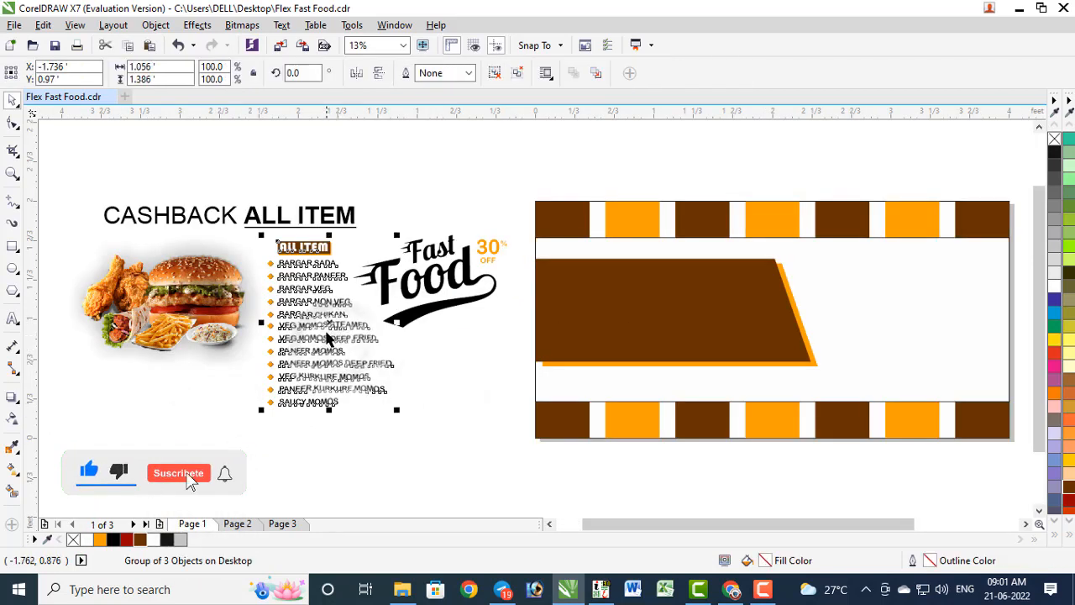
{"action": "left_click_drag", "start_coordinate": [328, 333], "coordinate": [538, 363]}
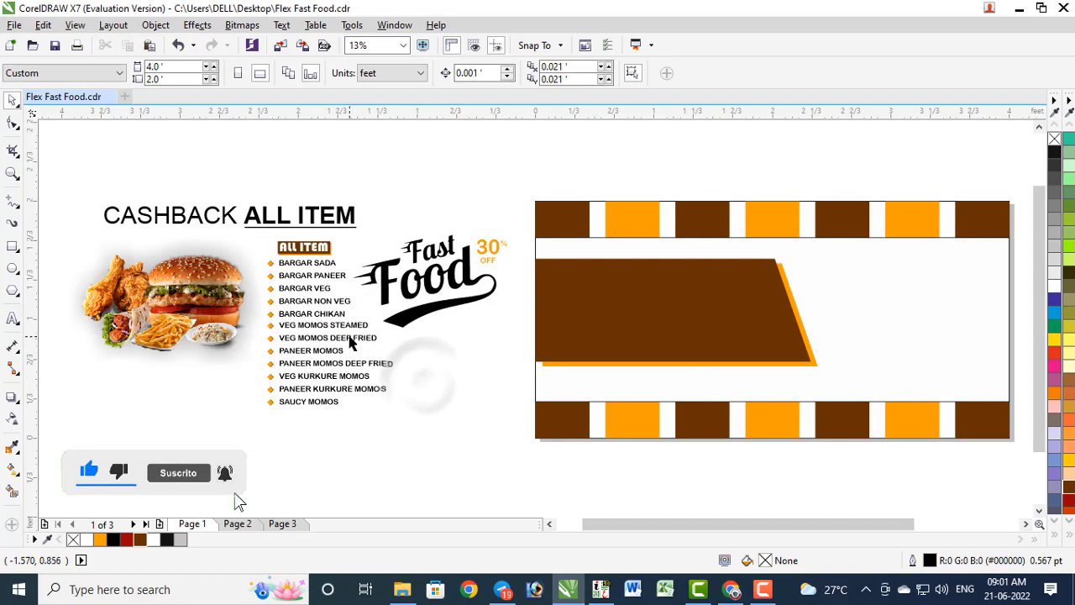
{"action": "left_click_drag", "start_coordinate": [353, 352], "coordinate": [966, 335]}
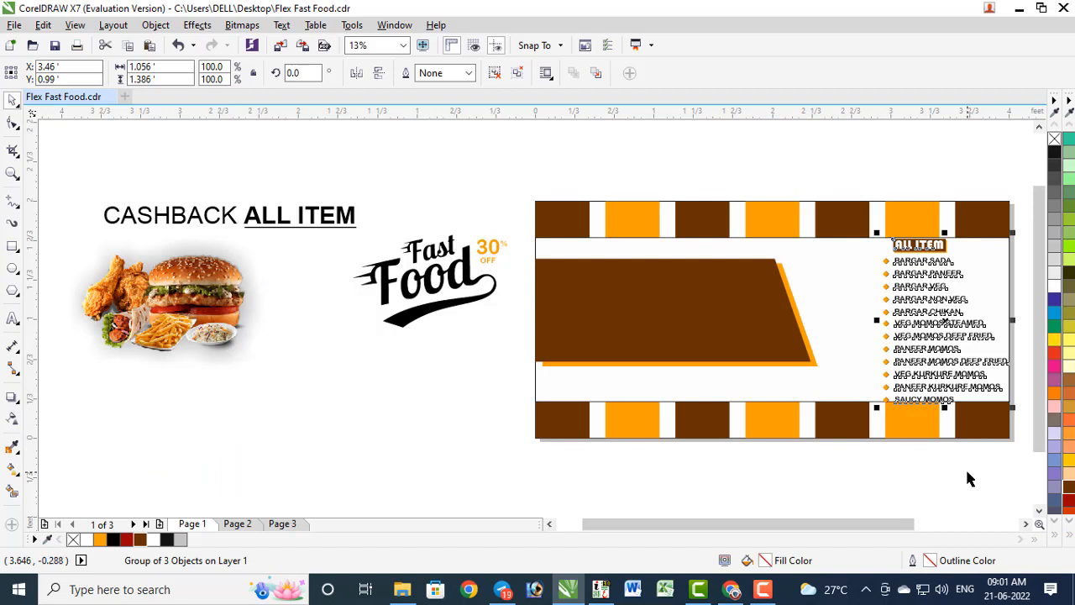
Increase the white middle band's height symmetrically to about 1.485 ft.
{"action": "left_click", "coordinate": [822, 406]}
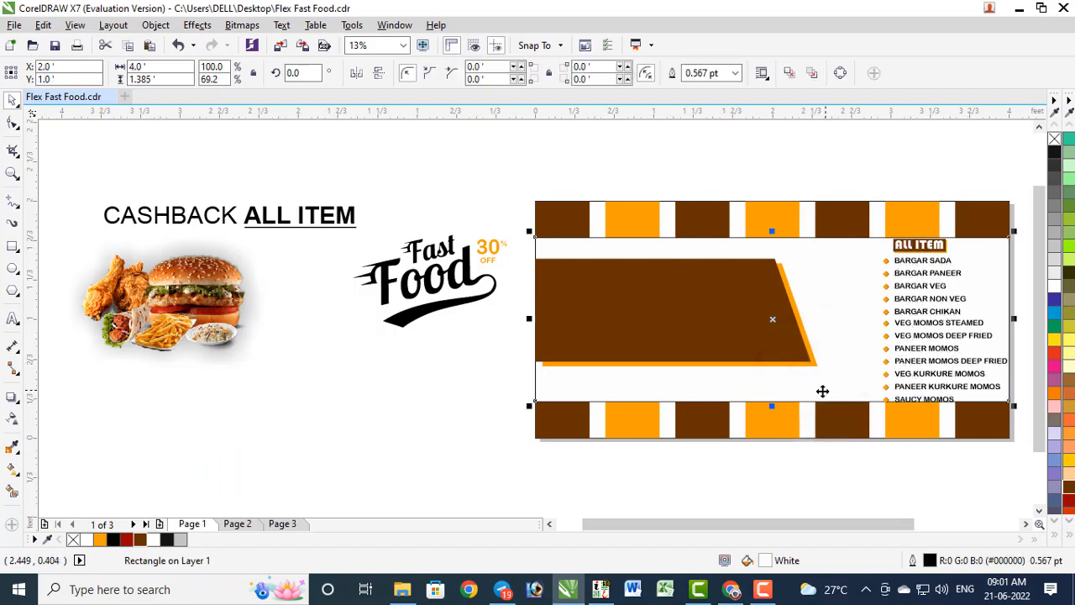
{"action": "left_click_drag", "start_coordinate": [772, 406], "coordinate": [773, 410]}
{"action": "scroll", "coordinate": [774, 406], "scroll_direction": "up", "scroll_amount": 5}
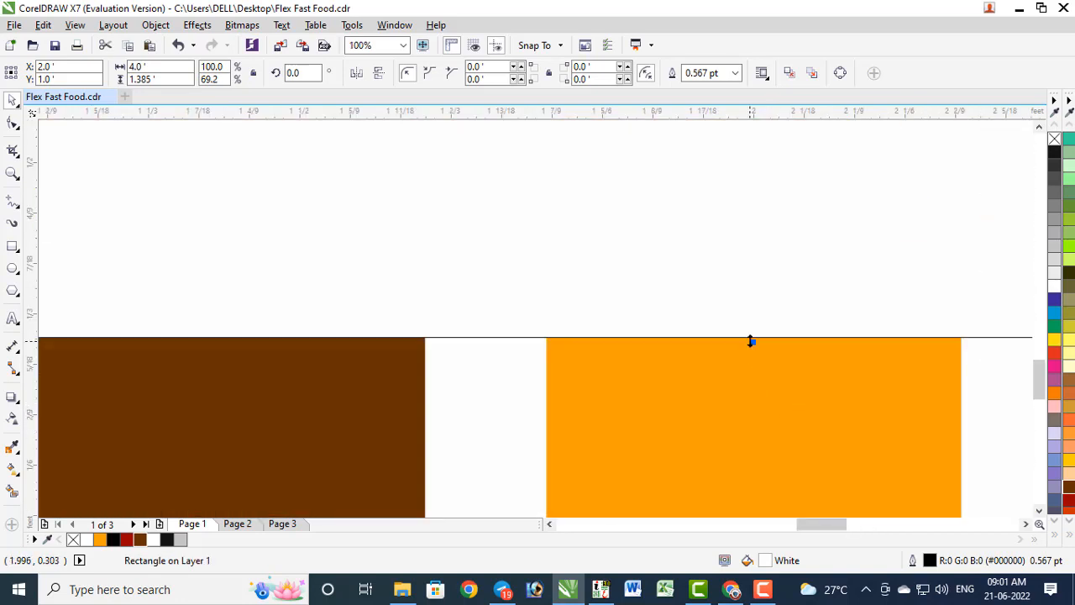
{"action": "left_click_drag", "start_coordinate": [753, 341], "coordinate": [754, 387]}
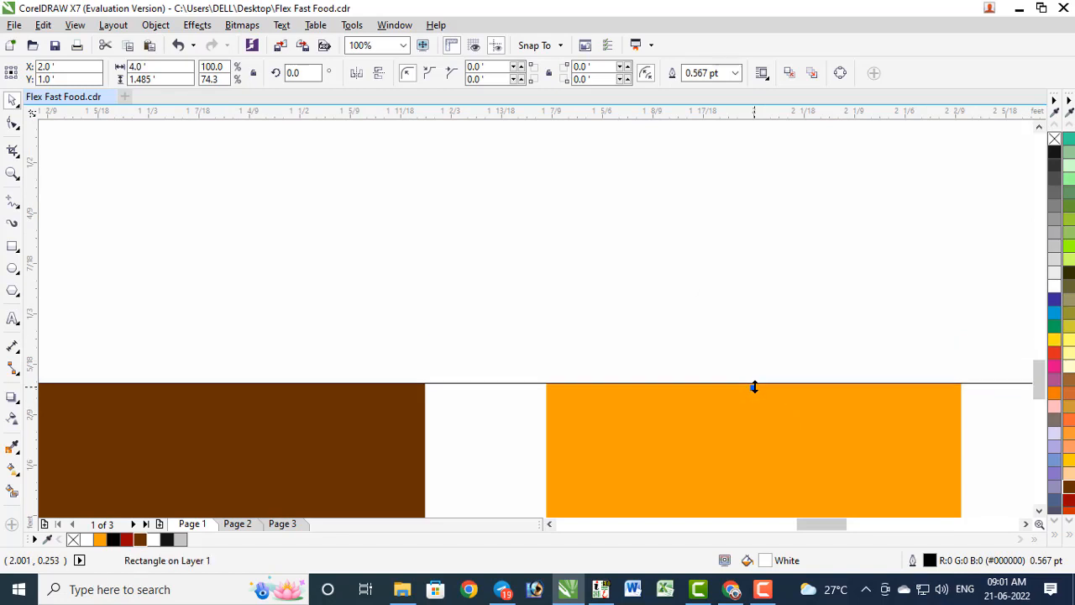
{"action": "scroll", "coordinate": [829, 354], "scroll_direction": "down", "scroll_amount": 5}
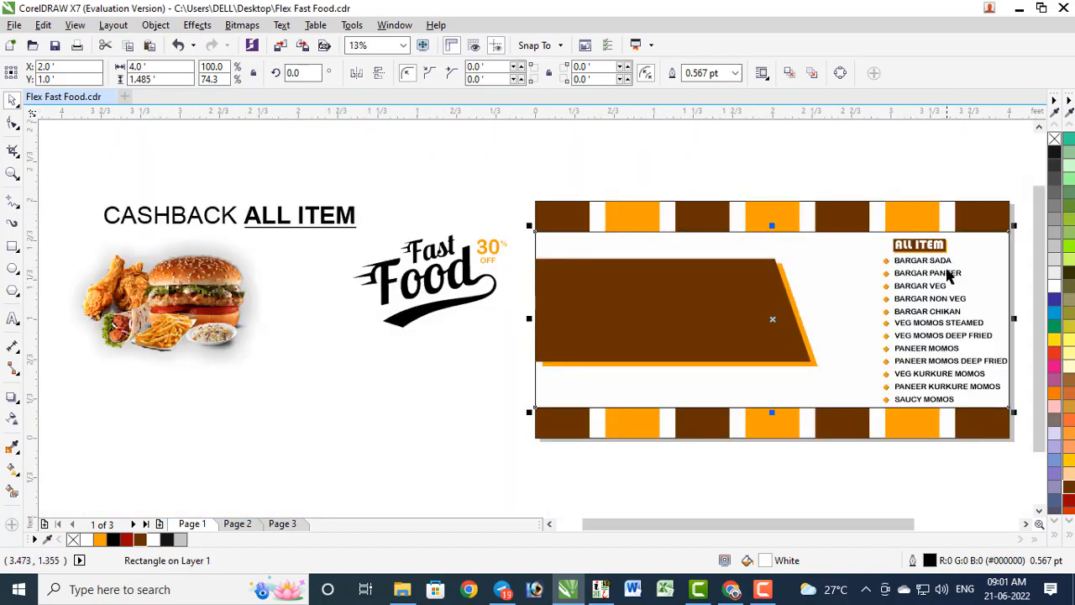
Vertically centre the ALL ITEM menu list group on the white middle band.
{"action": "scroll", "coordinate": [949, 270], "scroll_direction": "up", "scroll_amount": 2}
{"action": "left_click", "coordinate": [925, 235]}
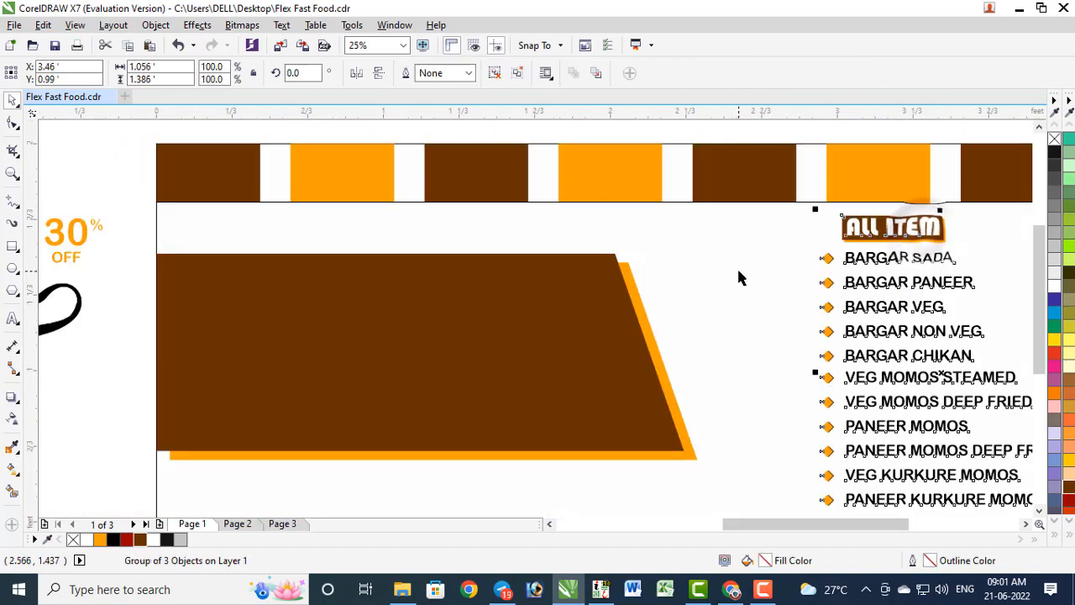
{"action": "left_click", "coordinate": [740, 276], "text": "shift"}
{"action": "key", "text": "e"}
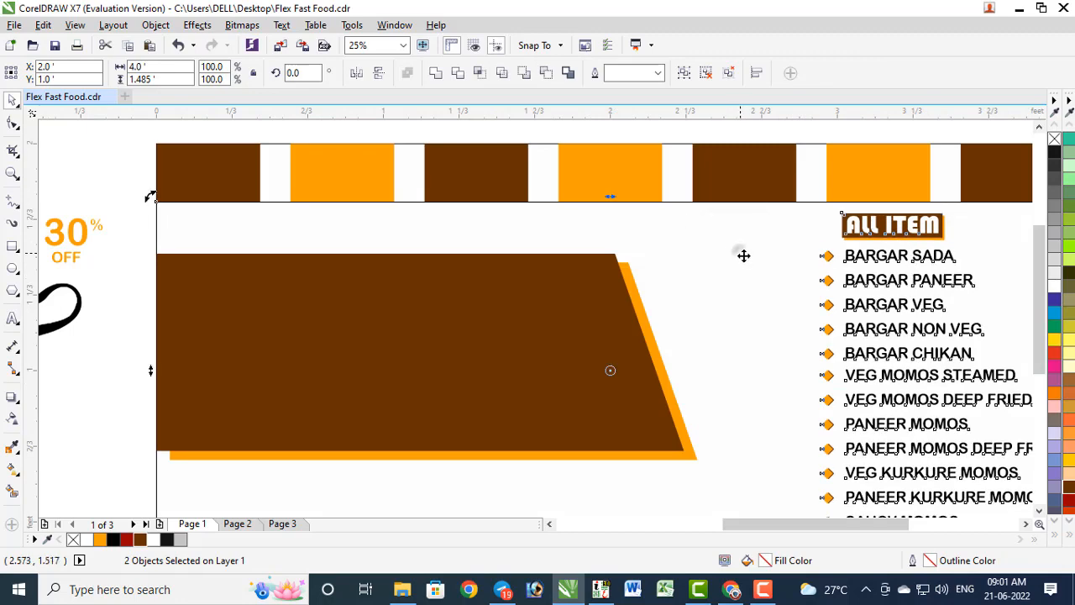
{"action": "scroll", "coordinate": [744, 252], "scroll_direction": "down", "scroll_amount": 2}
{"action": "left_click", "coordinate": [763, 183]}
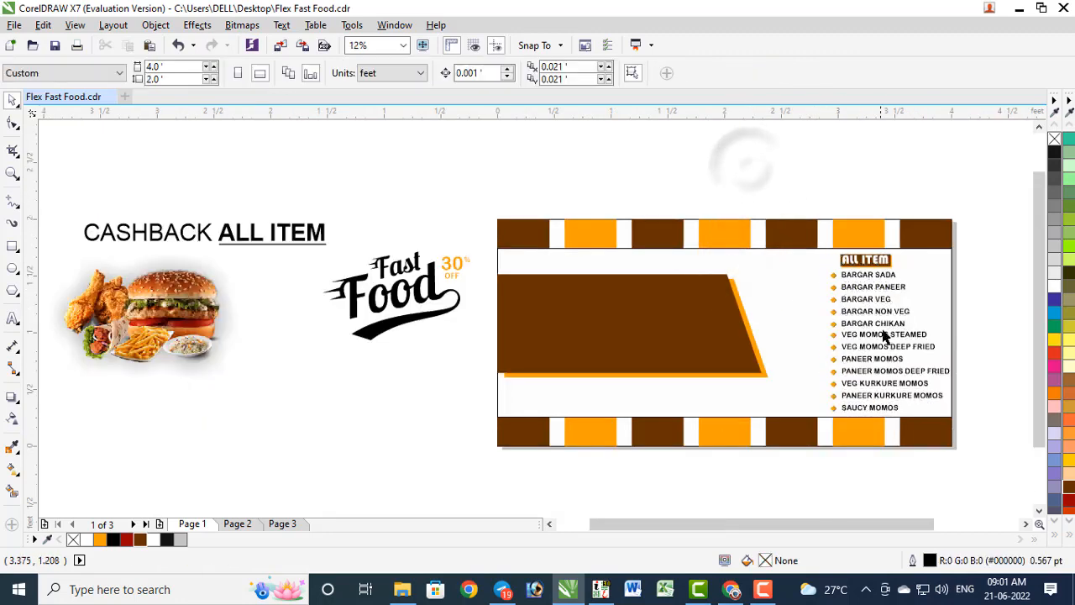
Shift the ALL ITEM menu list slightly left, to about X 3.415 ft, away from the banner's right edge.
{"action": "scroll", "coordinate": [920, 363], "scroll_direction": "up", "scroll_amount": 1}
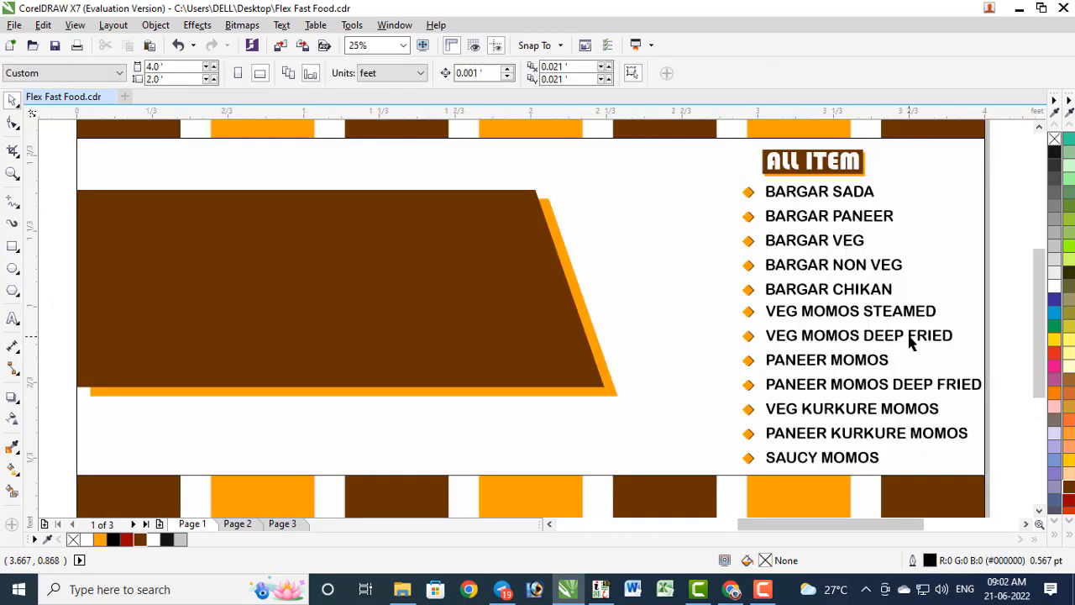
{"action": "left_click_drag", "start_coordinate": [910, 340], "coordinate": [899, 336]}
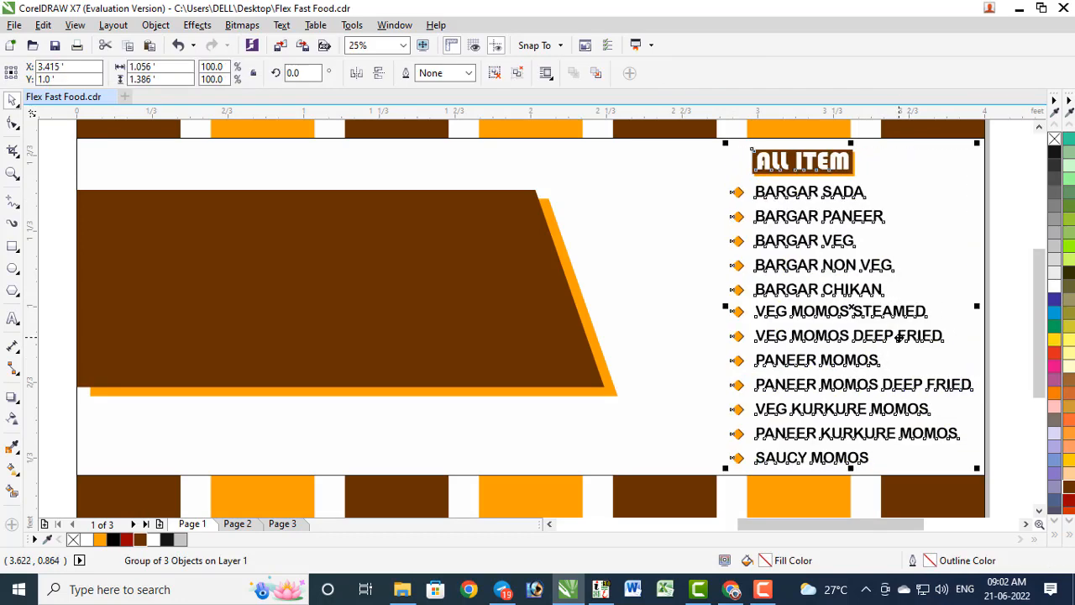
{"action": "scroll", "coordinate": [805, 355], "scroll_direction": "down", "scroll_amount": 1}
{"action": "left_click", "coordinate": [290, 399]}
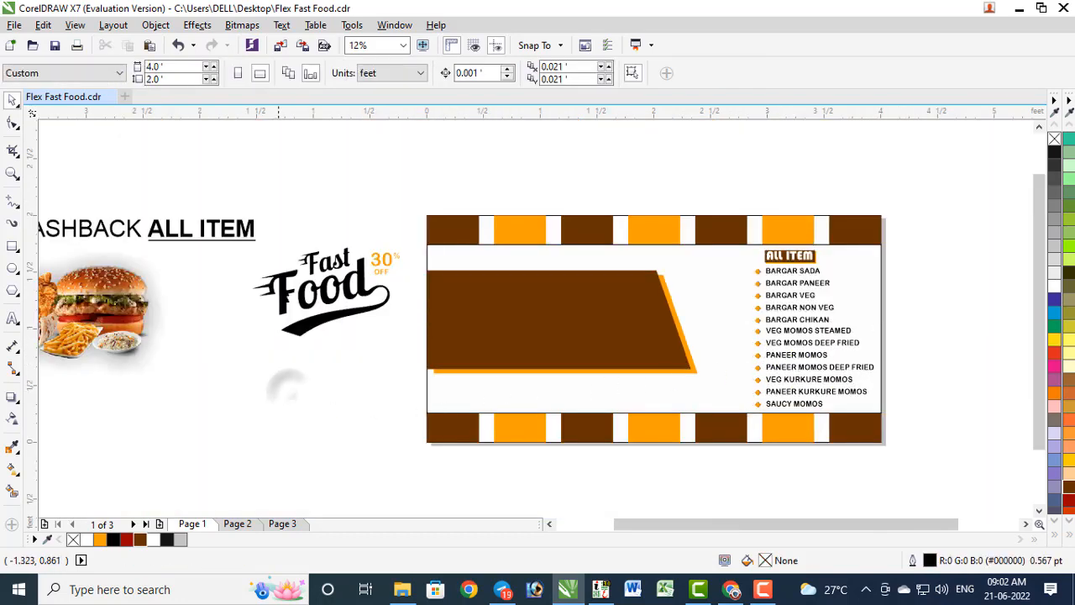
Move the Fast Food logo onto the left part of the brown panel, centred at about X 0.725 ft, Y 1.068 ft, and fill its black lettering white.
{"action": "left_click", "coordinate": [363, 304]}
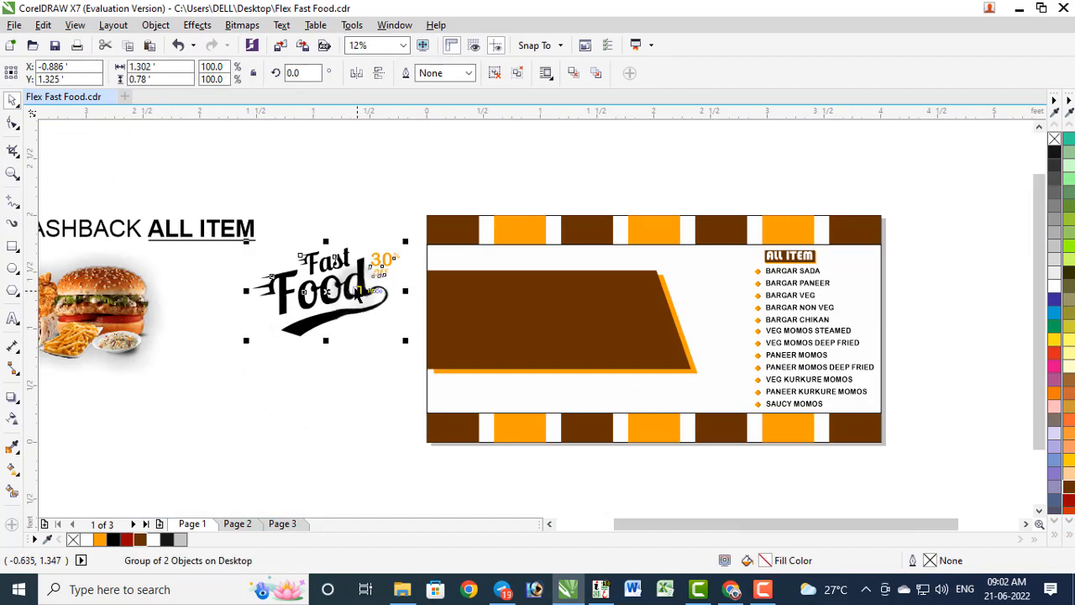
{"action": "left_click", "coordinate": [245, 300]}
{"action": "left_click_drag", "start_coordinate": [323, 293], "coordinate": [504, 323]}
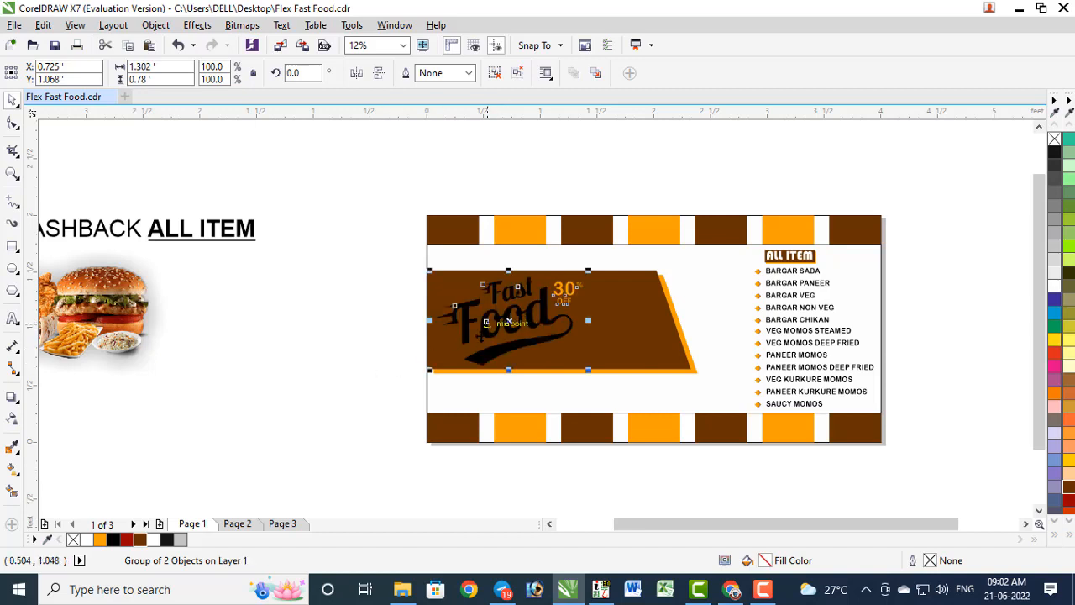
{"action": "left_click", "coordinate": [504, 323], "text": "ctrl"}
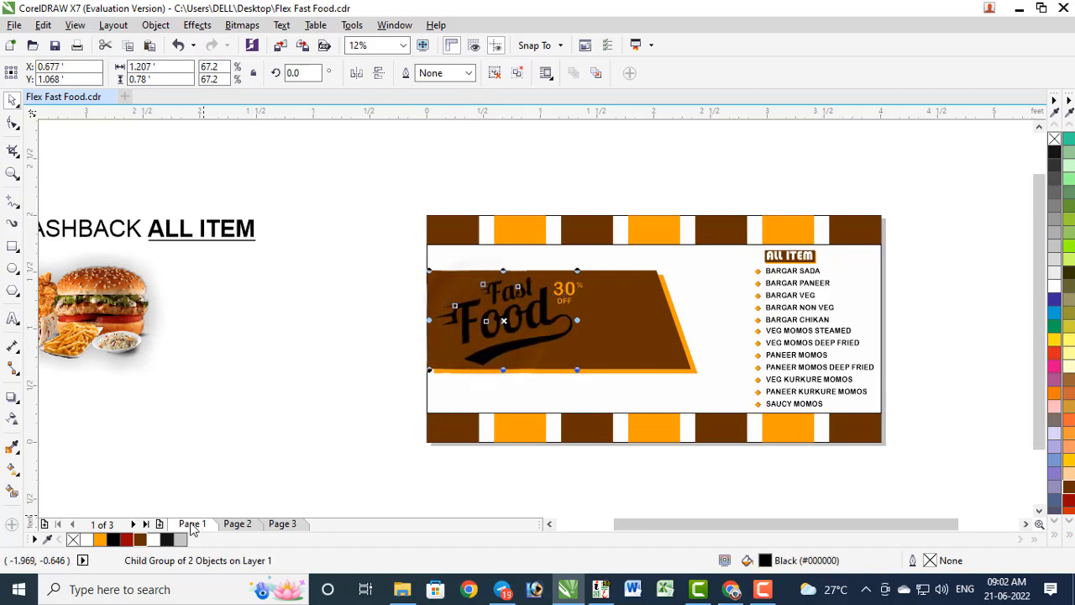
{"action": "left_click", "coordinate": [153, 541]}
{"action": "key", "text": "Escape"}
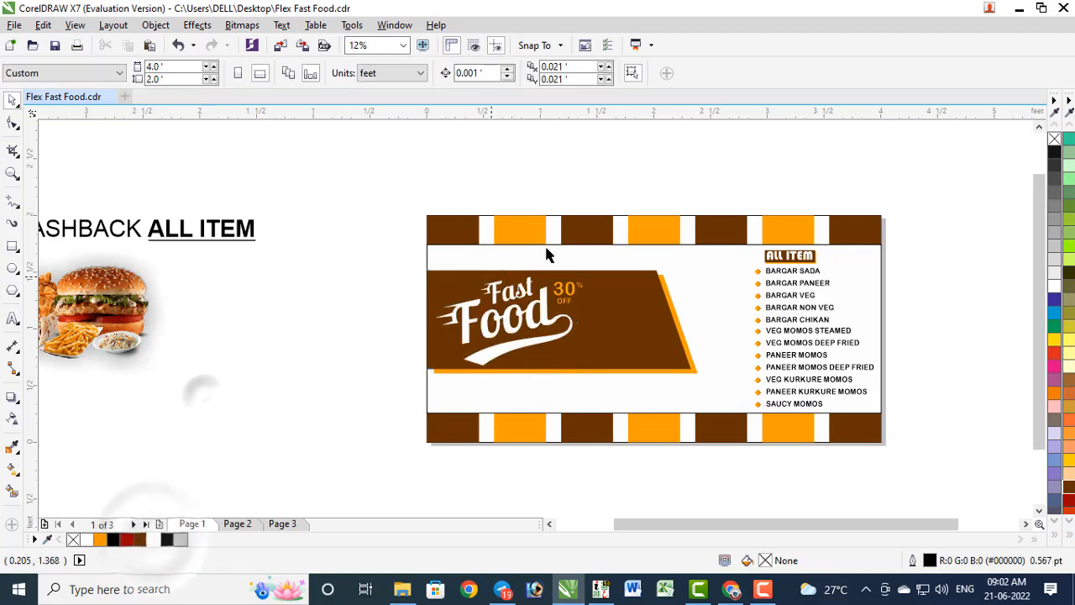
Shift the Fast Food logo slightly left on the brown panel.
{"action": "scroll", "coordinate": [545, 319], "scroll_direction": "up", "scroll_amount": 2}
{"action": "left_click_drag", "start_coordinate": [546, 315], "coordinate": [531, 315]}
{"action": "scroll", "coordinate": [546, 315], "scroll_direction": "down", "scroll_amount": 1}
{"action": "left_click", "coordinate": [356, 324]}
{"action": "key", "text": "ctrl+v"}
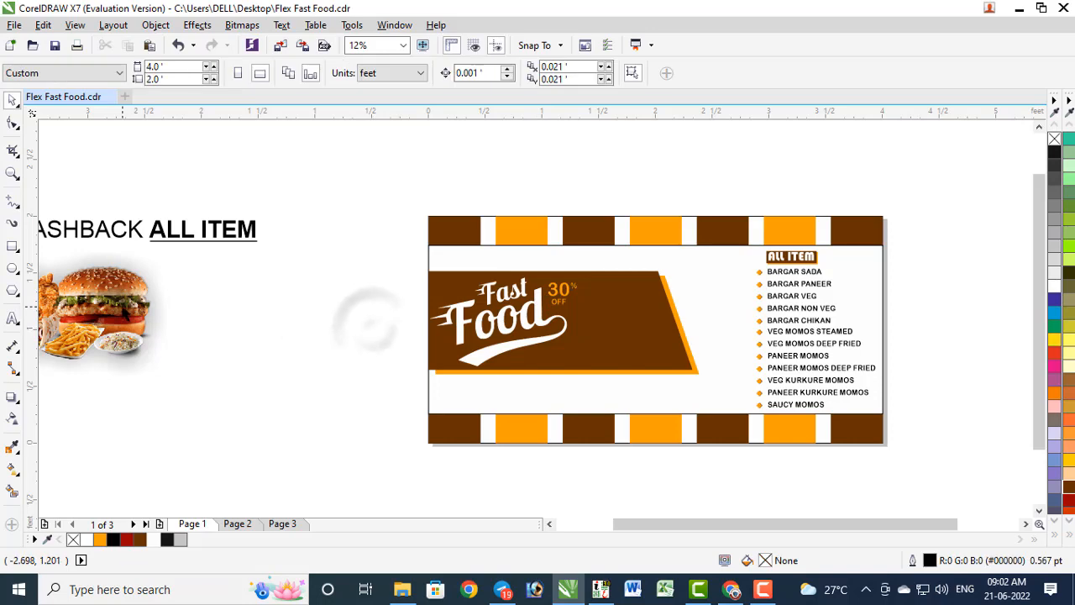
Move the food image over the brown panel's slanted end, centred at about X 2.025 ft, Y 1.065 ft.
{"action": "left_click_drag", "start_coordinate": [442, 344], "coordinate": [649, 327]}
{"action": "left_click", "coordinate": [212, 402]}
{"action": "scroll", "coordinate": [750, 299], "scroll_direction": "up", "scroll_amount": 1}
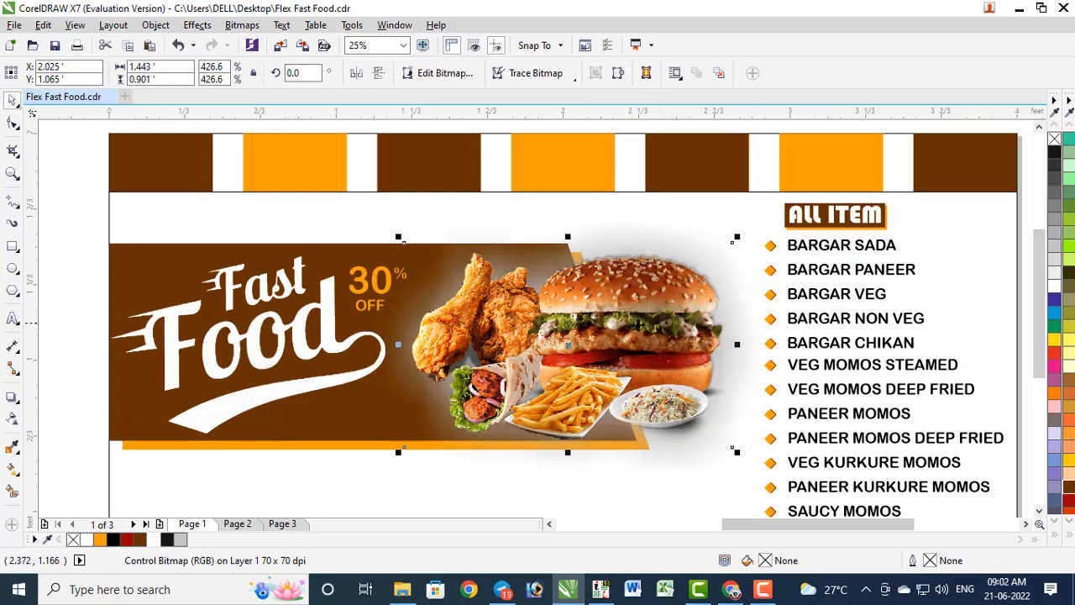
{"action": "scroll", "coordinate": [628, 331], "scroll_direction": "down", "scroll_amount": 1}
{"action": "left_click", "coordinate": [93, 353]}
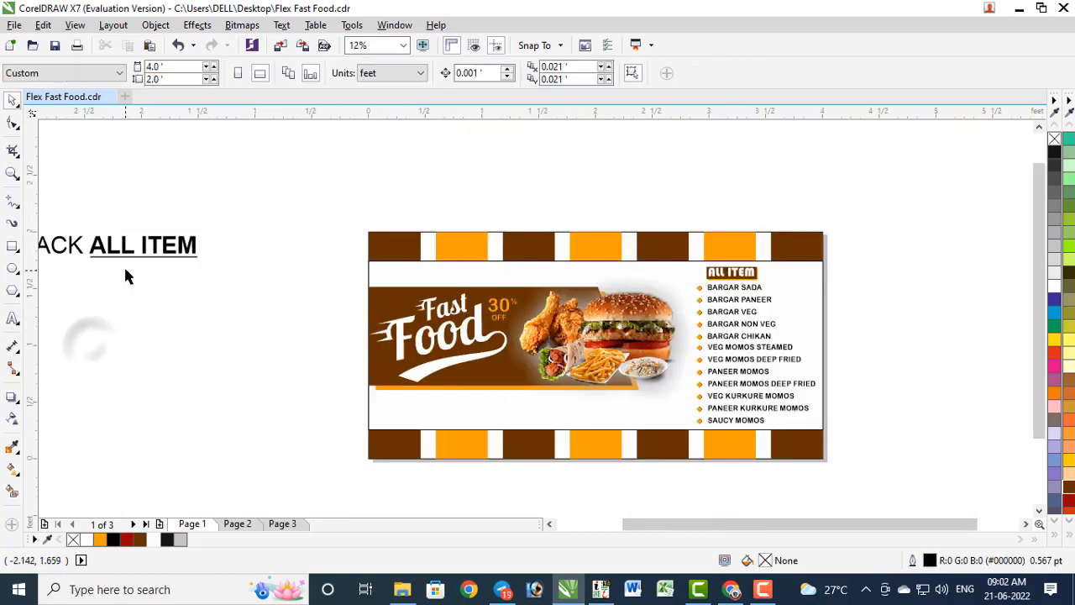
Move the CASHBACK ALL ITEM text below the brown panel, centred at about X 1.233 ft, Y 0.422 ft, and fill it with Walnut brown.
{"action": "left_click_drag", "start_coordinate": [160, 256], "coordinate": [558, 417]}
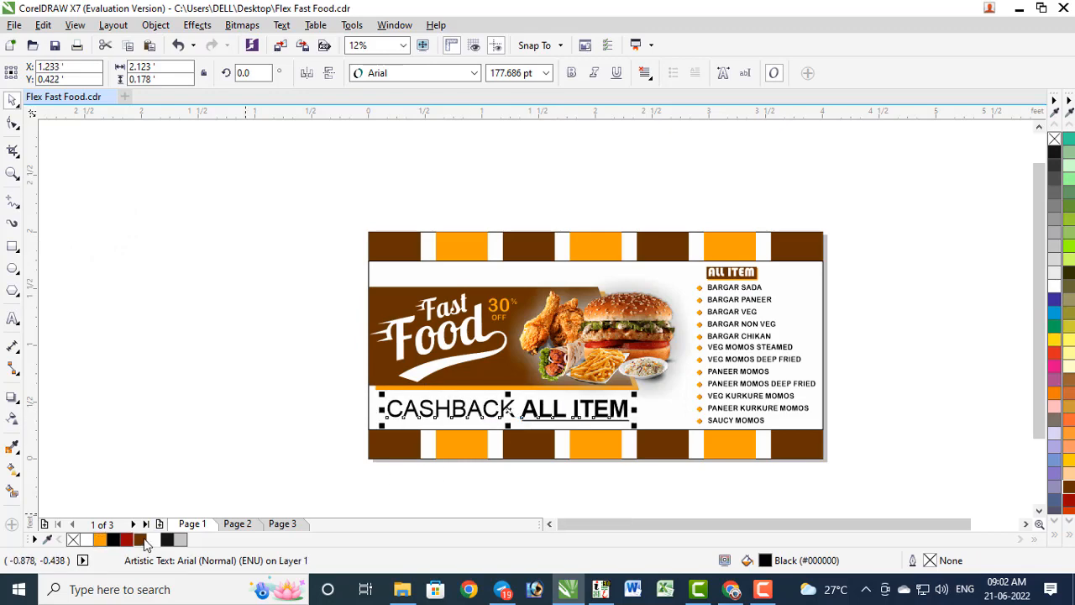
{"action": "left_click", "coordinate": [140, 539]}
{"action": "key", "text": "Escape"}
Scale the CASHBACK ALL ITEM text down about its centre to about 1.991 ft wide (166.667 pt).
{"action": "scroll", "coordinate": [516, 384], "scroll_direction": "up", "scroll_amount": 2}
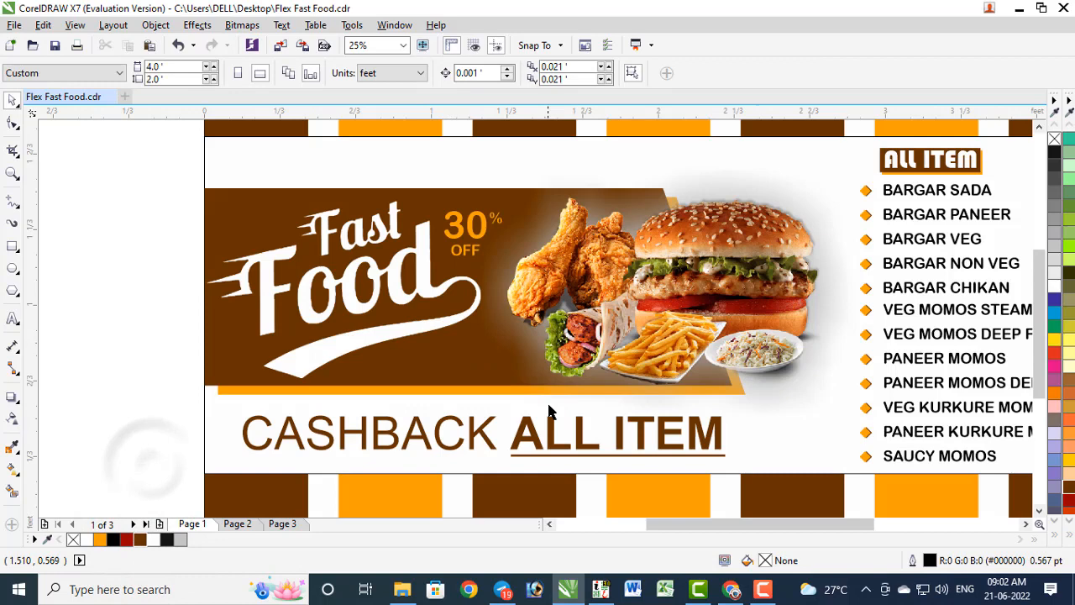
{"action": "left_click", "coordinate": [584, 453]}
{"action": "left_click_drag", "start_coordinate": [721, 460], "coordinate": [715, 496]}
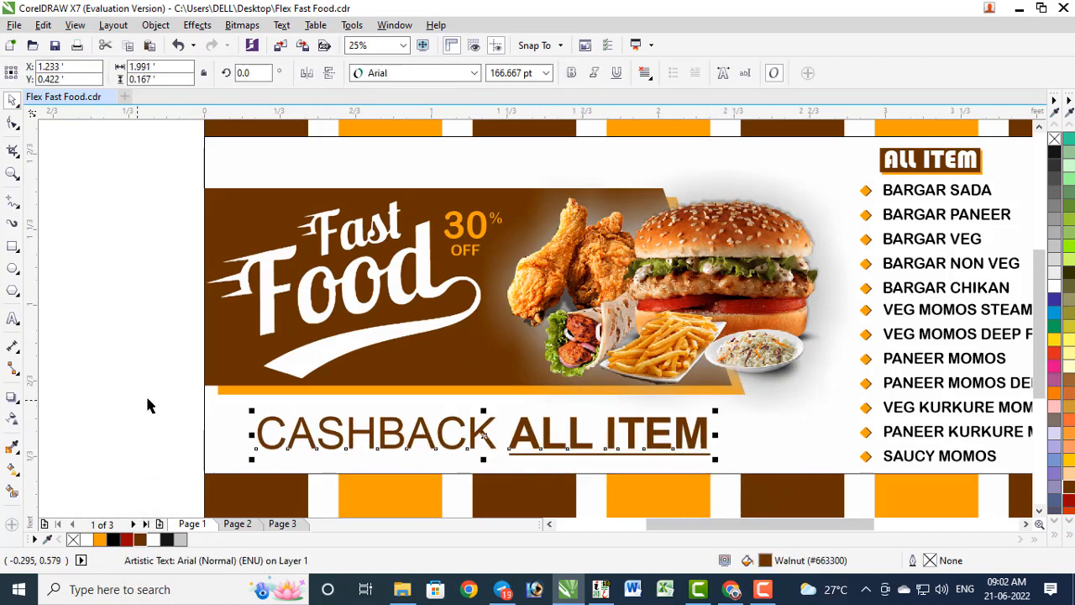
{"action": "left_click", "coordinate": [102, 345]}
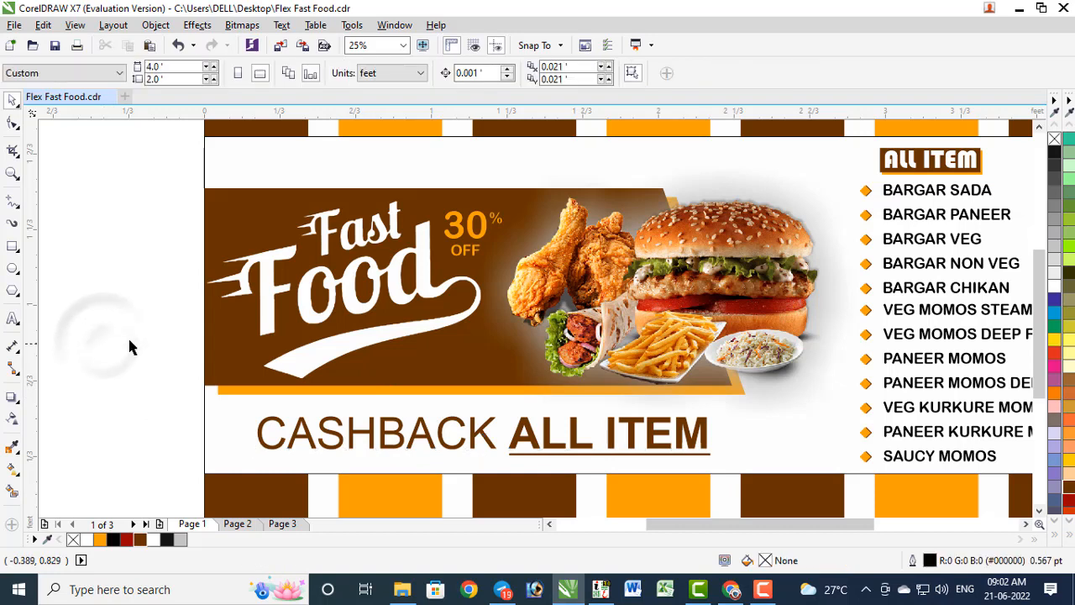
Remove the outline from the white middle band.
{"action": "key", "text": "F4"}
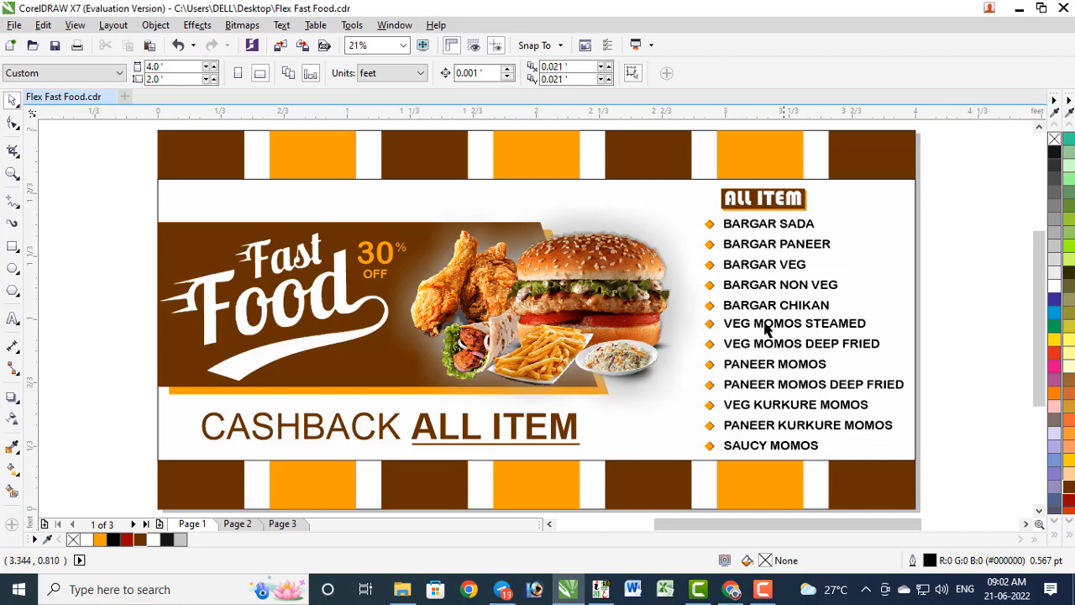
{"action": "left_click", "coordinate": [672, 234]}
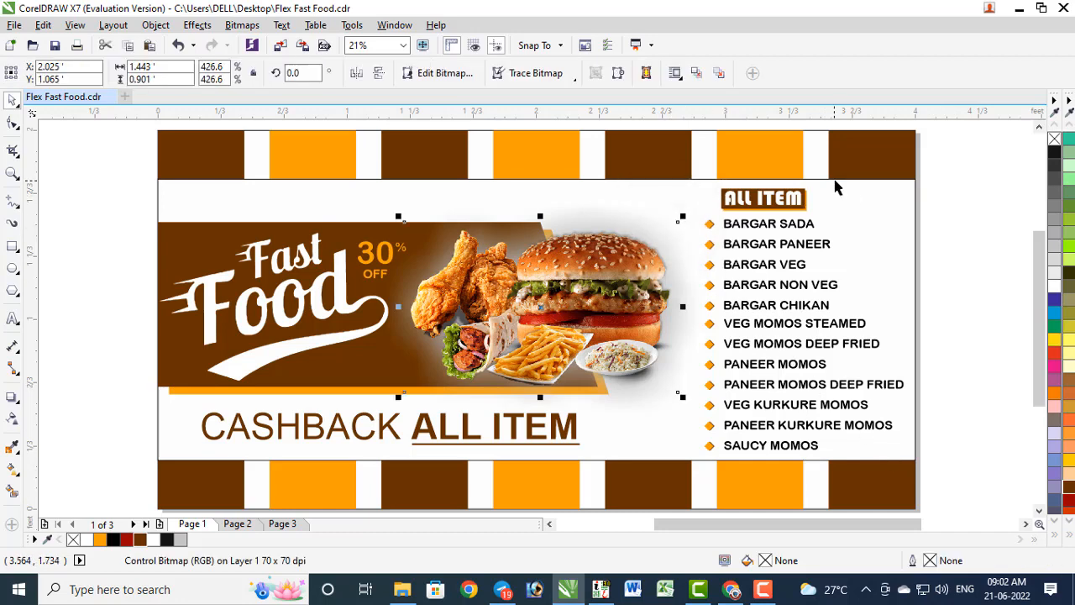
{"action": "left_click", "coordinate": [855, 199]}
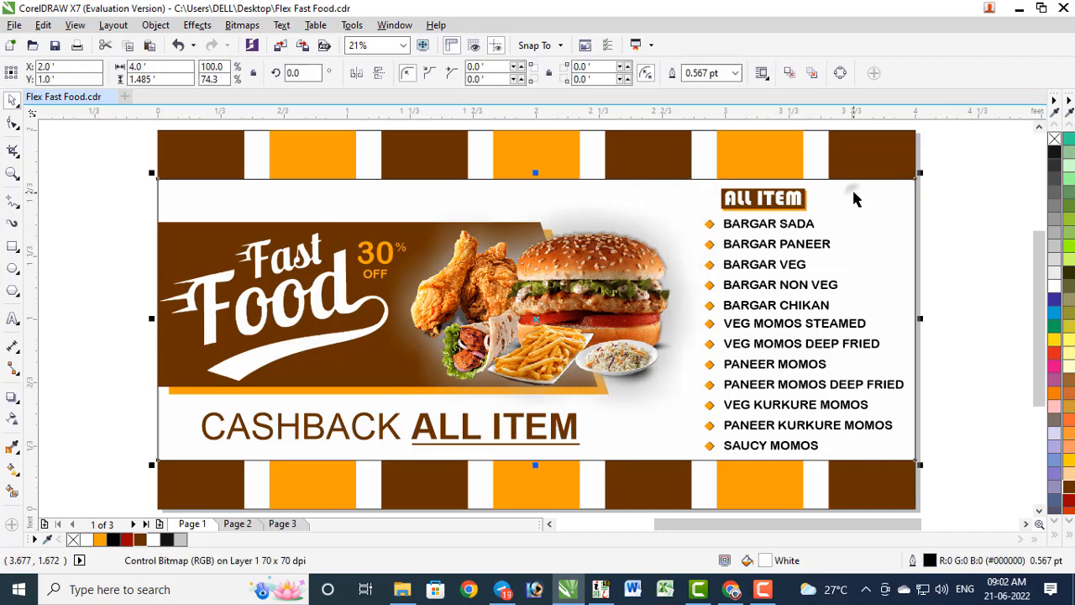
{"action": "left_click", "coordinate": [1054, 140]}
{"action": "right_click", "coordinate": [1054, 141]}
{"action": "left_click", "coordinate": [1008, 258]}
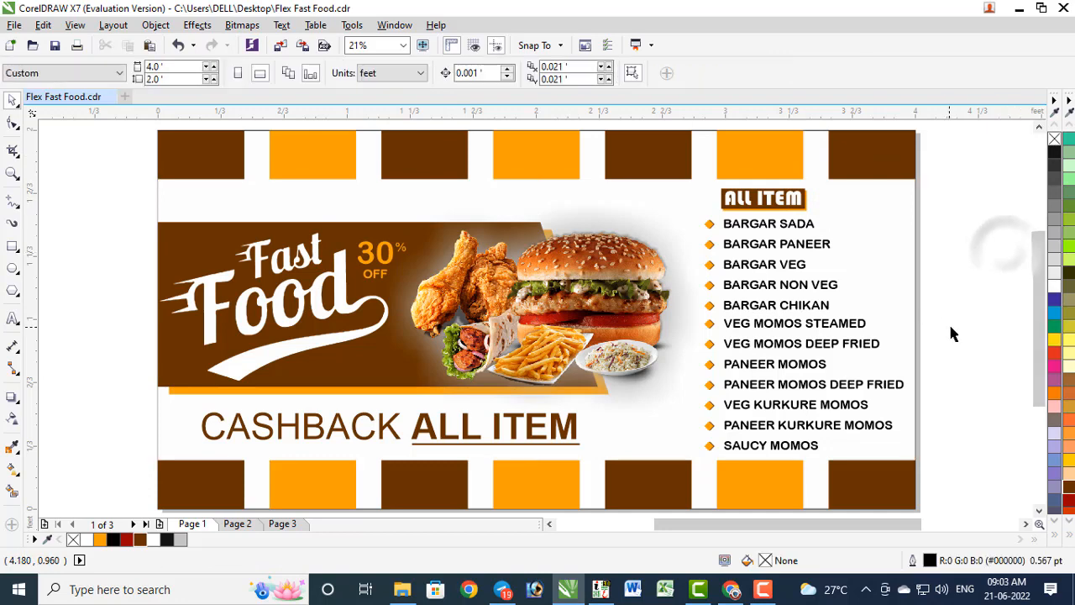